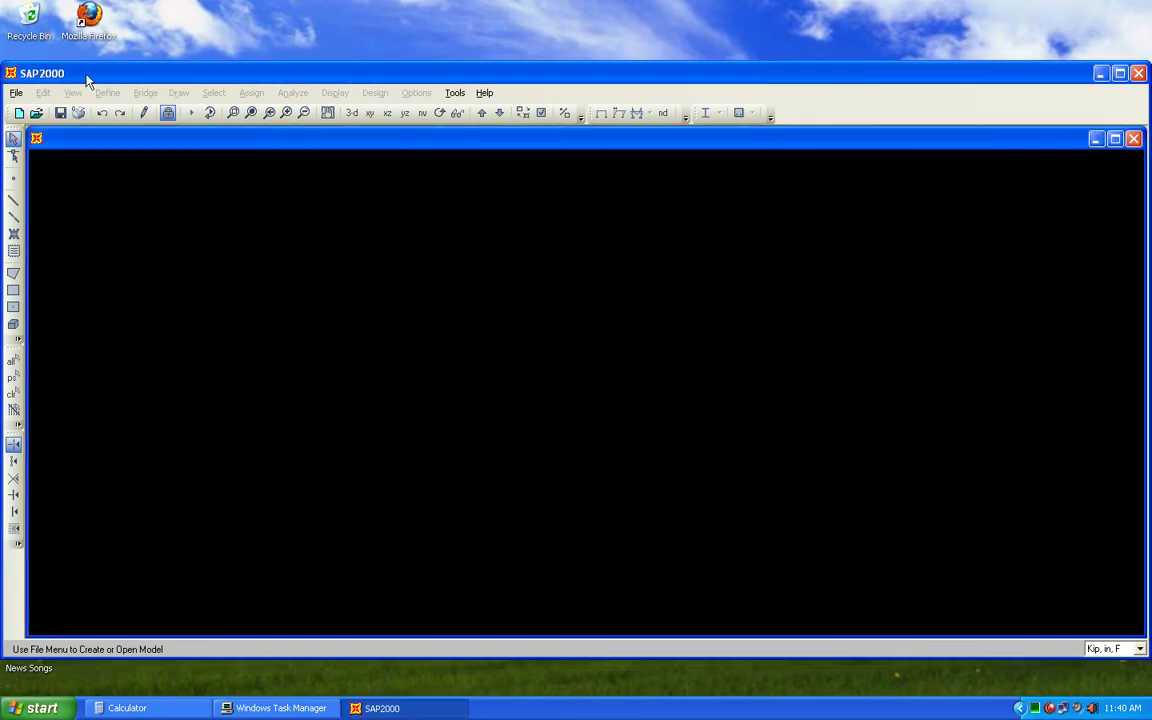
- Start a new model in Kip, ft, F units based on the 3D Frames template
{"action": "left_click", "coordinate": [15, 51]}
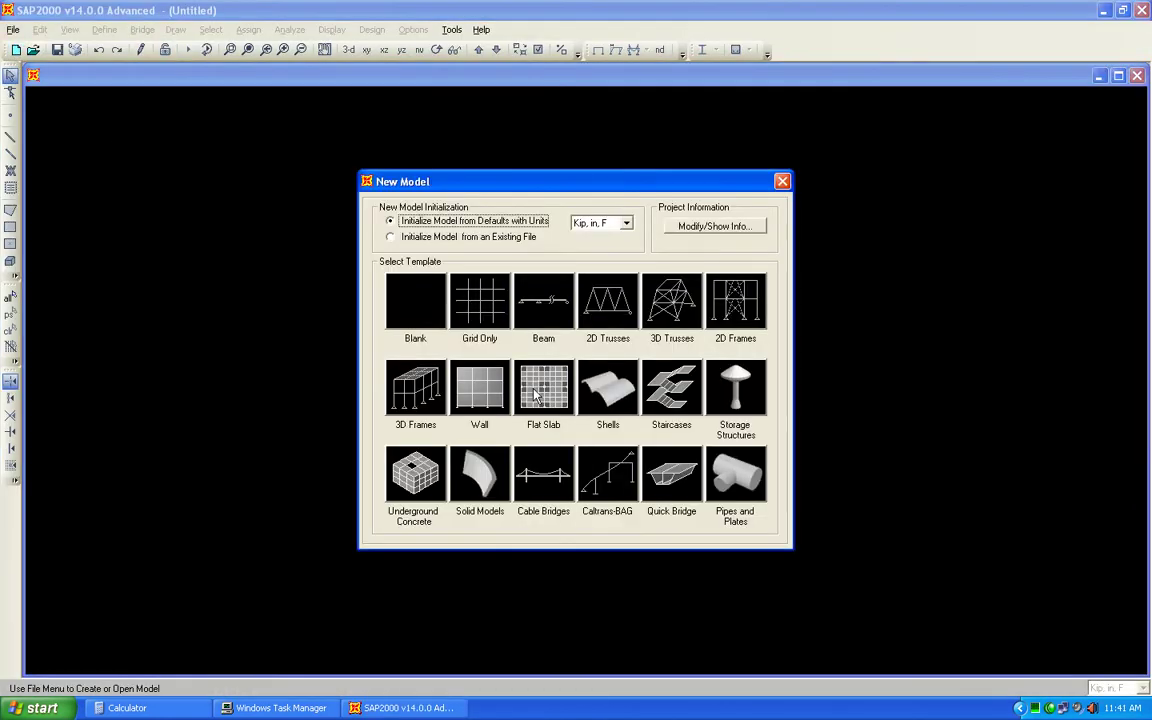
{"action": "left_click", "coordinate": [590, 222]}
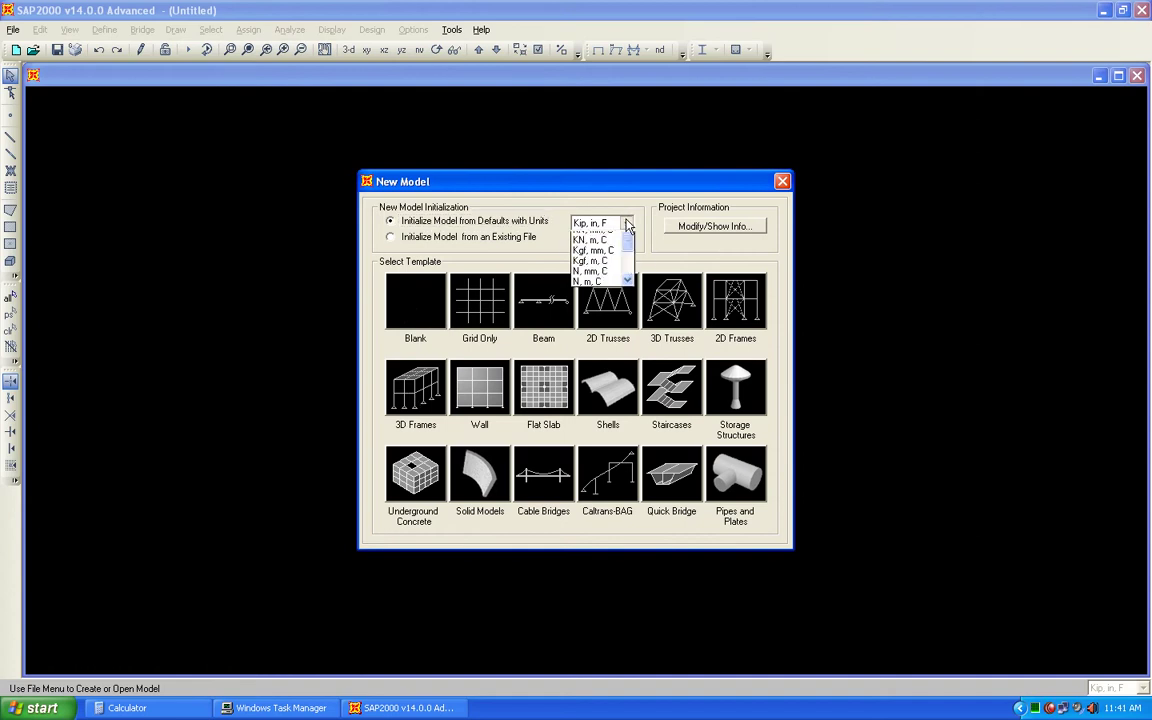
{"action": "left_click", "coordinate": [590, 237]}
{"action": "left_click", "coordinate": [417, 387]}
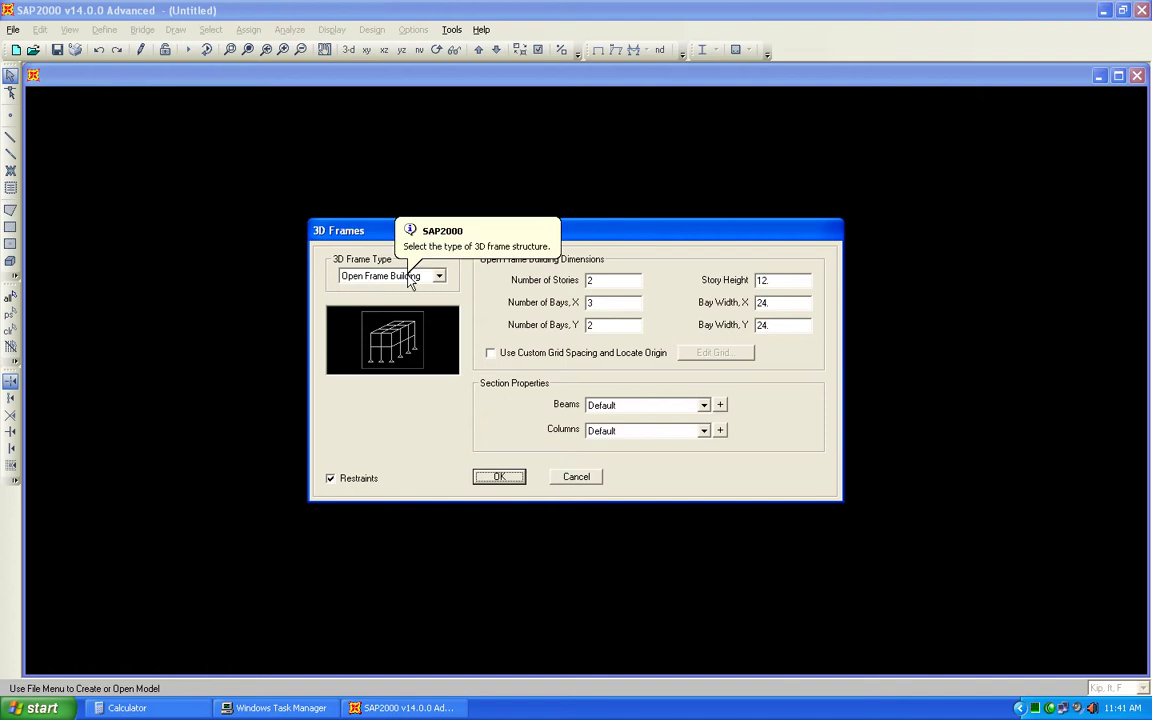
- Compare the Perimeter Frame and Flat Plate types, then settle on Beam-Slab Building
{"action": "left_click", "coordinate": [408, 279]}
{"action": "left_click", "coordinate": [428, 303]}
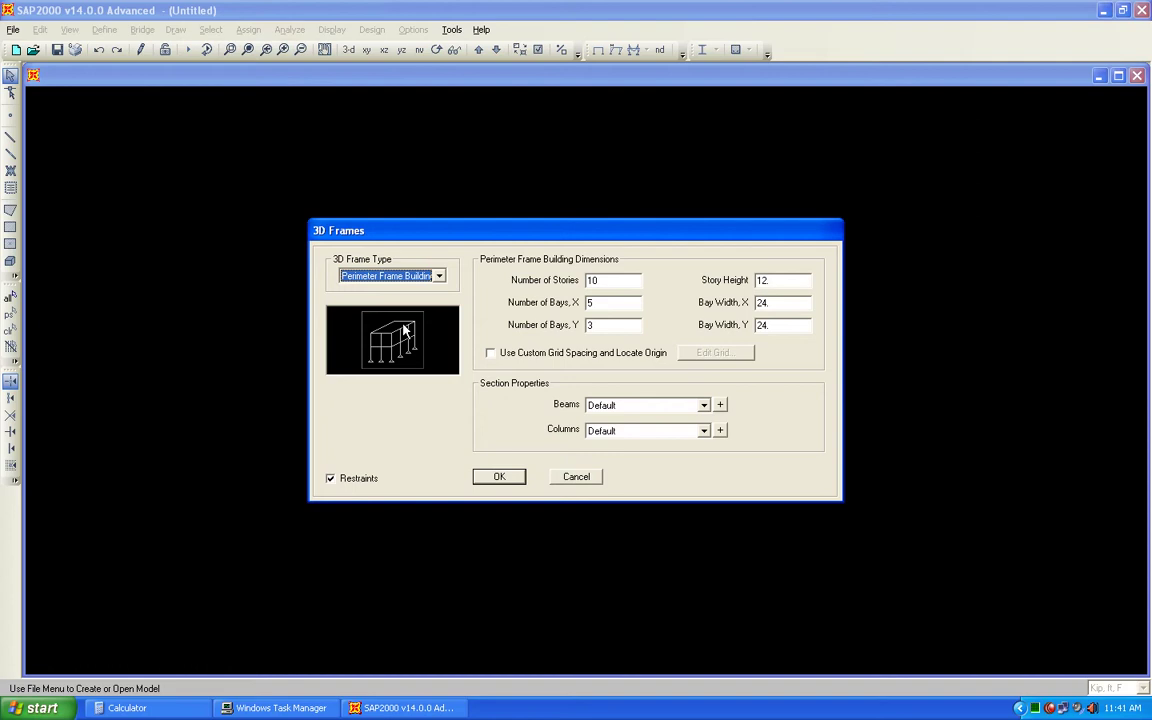
{"action": "left_click", "coordinate": [438, 276]}
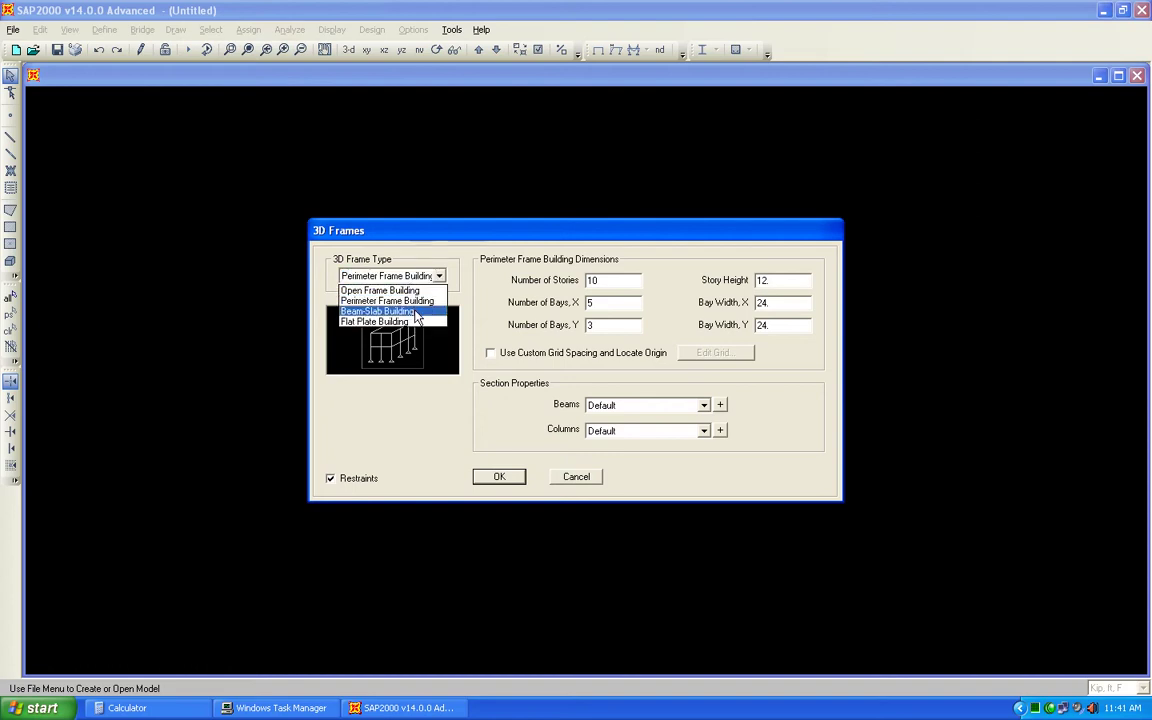
{"action": "left_click", "coordinate": [417, 312]}
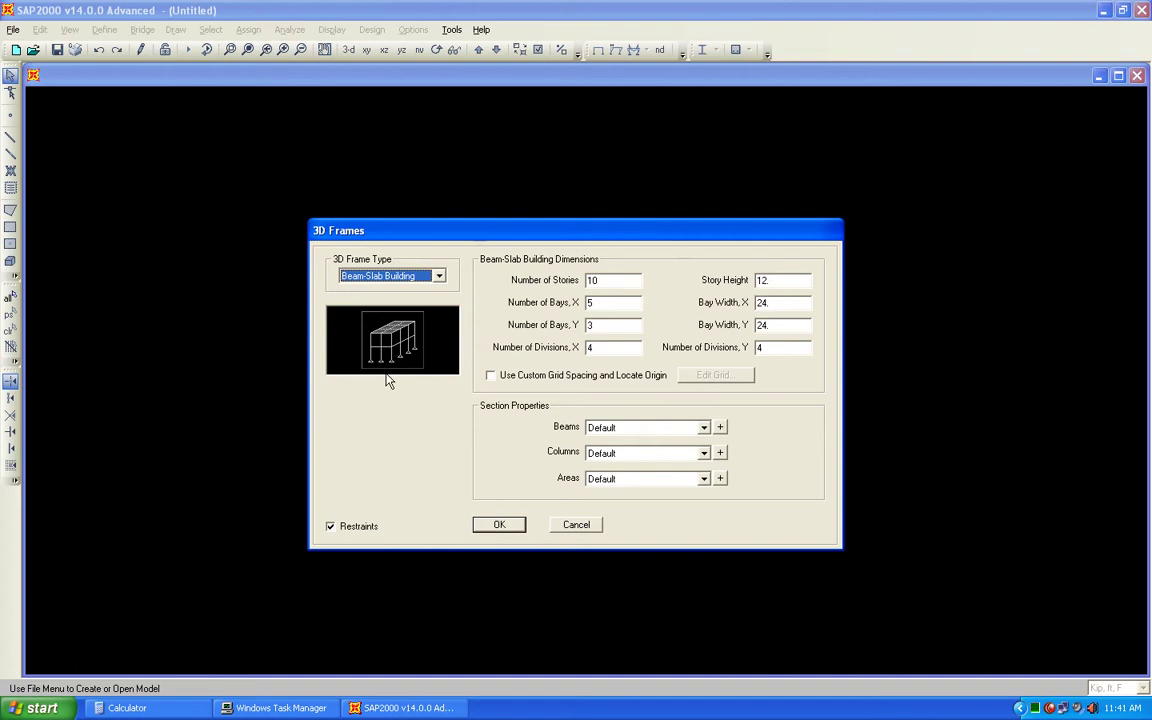
{"action": "left_click", "coordinate": [438, 276]}
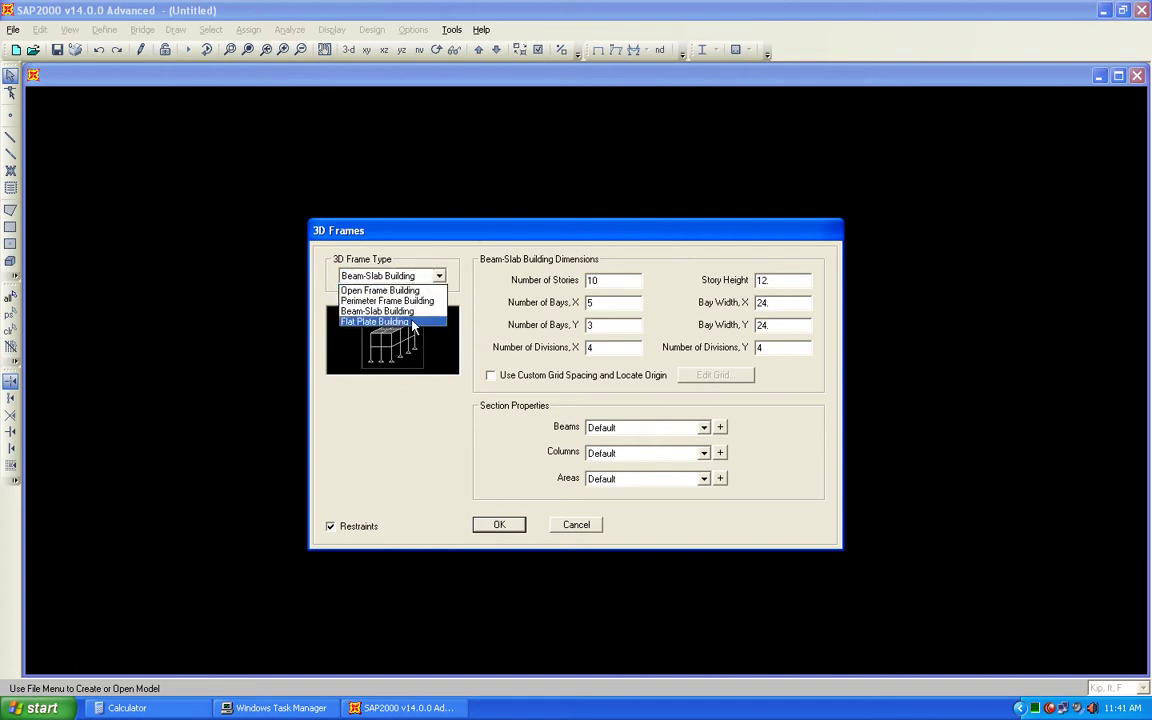
{"action": "left_click", "coordinate": [378, 322]}
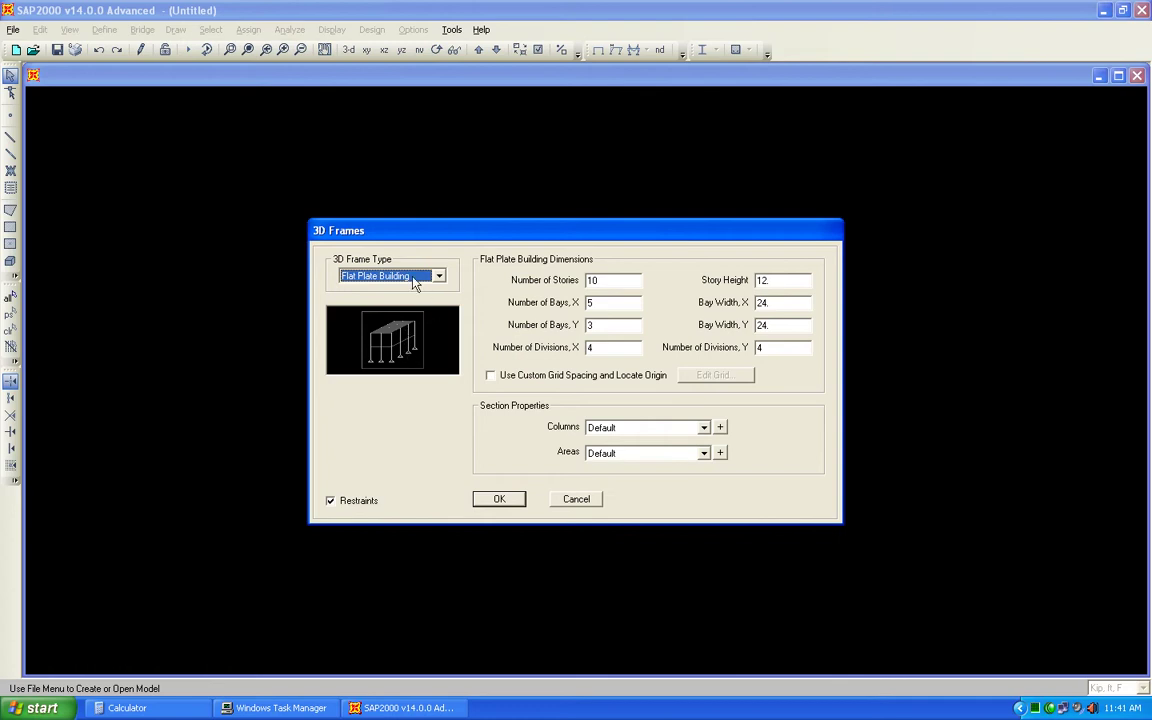
{"action": "left_click", "coordinate": [432, 277]}
{"action": "left_click", "coordinate": [378, 314]}
{"action": "double_click", "coordinate": [617, 280]}
- Set 5 stories, story height 18, and bay widths 25 in X and 30 in Y
{"action": "type", "text": "5"}
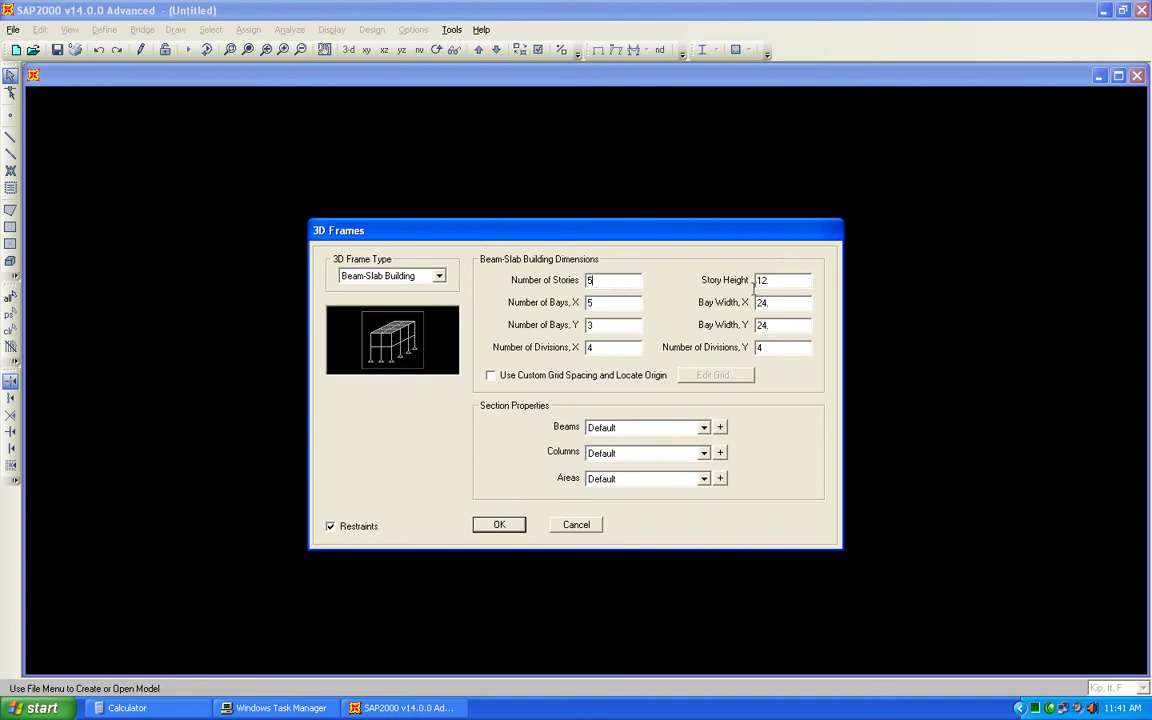
{"action": "double_click", "coordinate": [784, 280]}
{"action": "type", "text": "18"}
{"action": "double_click", "coordinate": [616, 303]}
{"action": "double_click", "coordinate": [612, 325]}
{"action": "double_click", "coordinate": [778, 303]}
{"action": "type", "text": "25"}
{"action": "double_click", "coordinate": [768, 325]}
{"action": "type", "text": "30"}
- Set 6 divisions in both X and Y and enable custom grid spacing for editing
{"action": "double_click", "coordinate": [613, 347]}
{"action": "type", "text": "6"}
{"action": "key", "text": "Tab"}
{"action": "type", "text": "6"}
{"action": "left_click", "coordinate": [592, 376]}
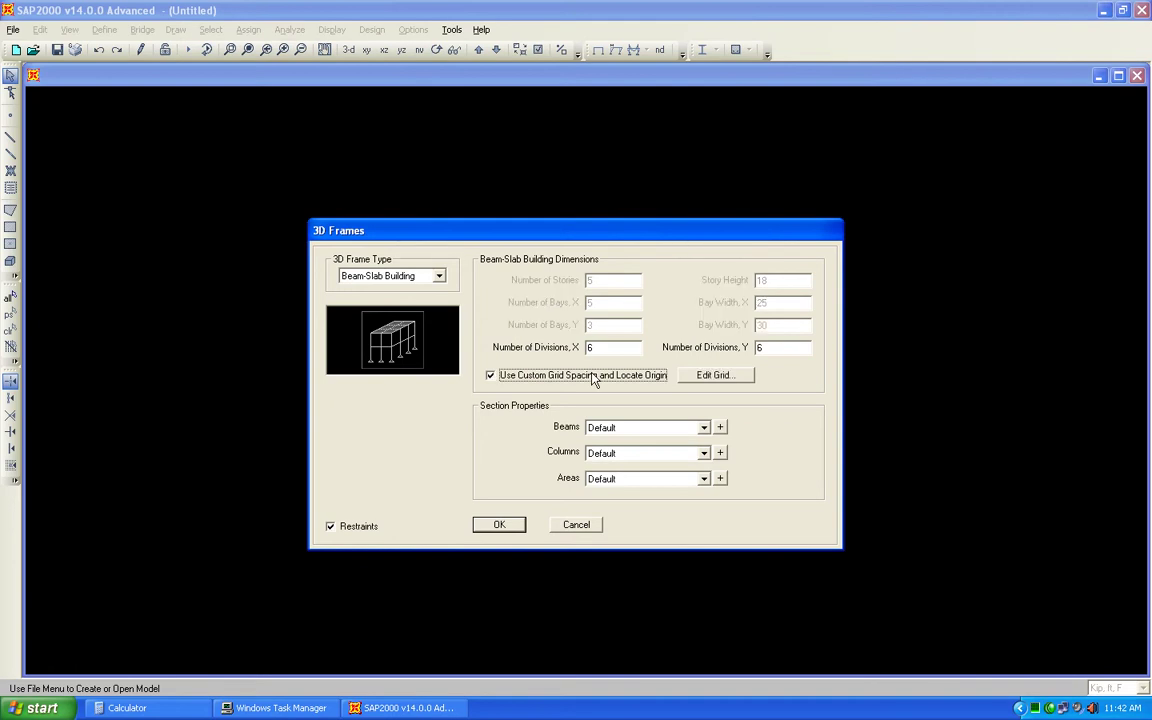
{"action": "left_click", "coordinate": [716, 386]}
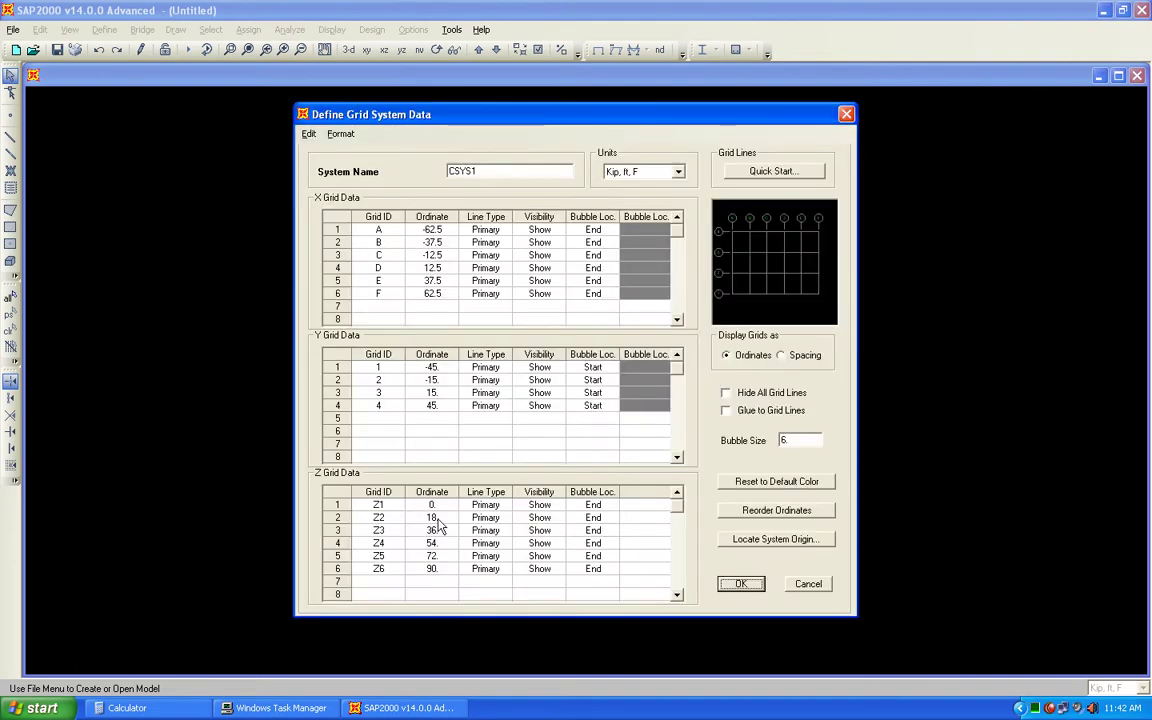
- Change the Z3–Z6 grid elevations to 33, 48, 63 and 78
{"action": "left_click", "coordinate": [434, 530]}
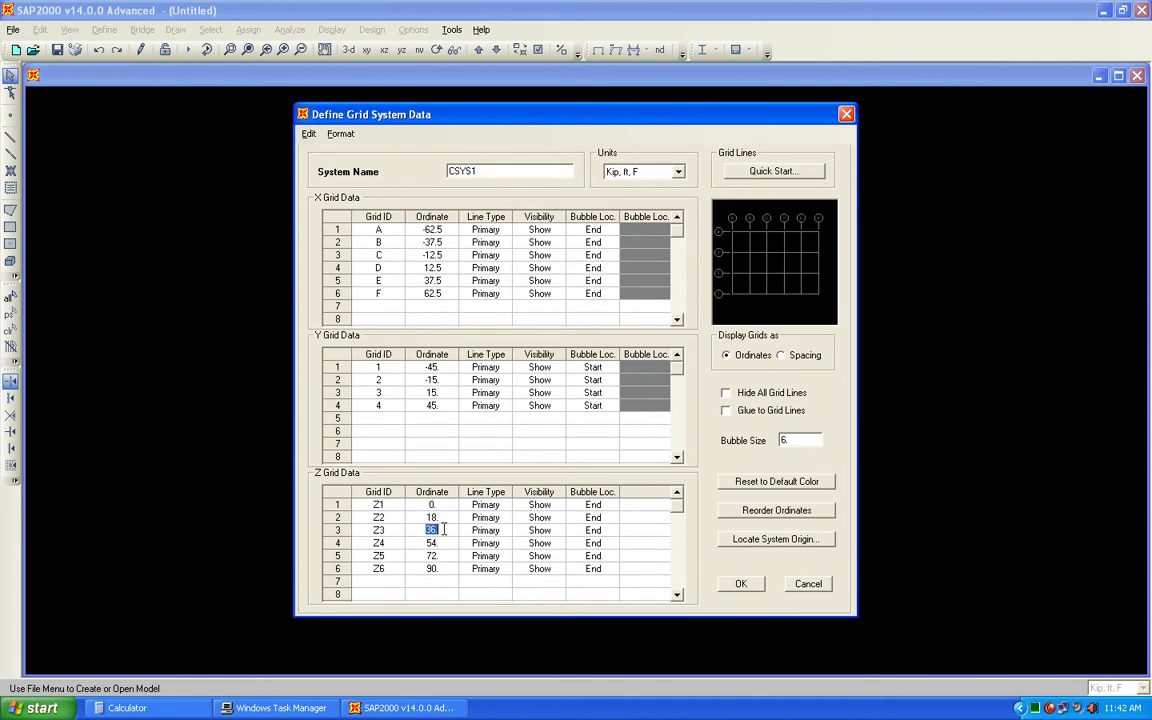
{"action": "type", "text": "33"}
{"action": "left_click", "coordinate": [445, 542]}
{"action": "double_click", "coordinate": [445, 542]}
{"action": "type", "text": "48"}
{"action": "key", "text": "Return"}
{"action": "left_click", "coordinate": [437, 556]}
{"action": "type", "text": "63"}
{"action": "left_click", "coordinate": [437, 569]}
{"action": "type", "text": "78"}
- Set the grid bubble size to 1 and accept the grid definition
{"action": "double_click", "coordinate": [791, 439]}
{"action": "type", "text": "1"}
{"action": "left_click", "coordinate": [742, 586]}
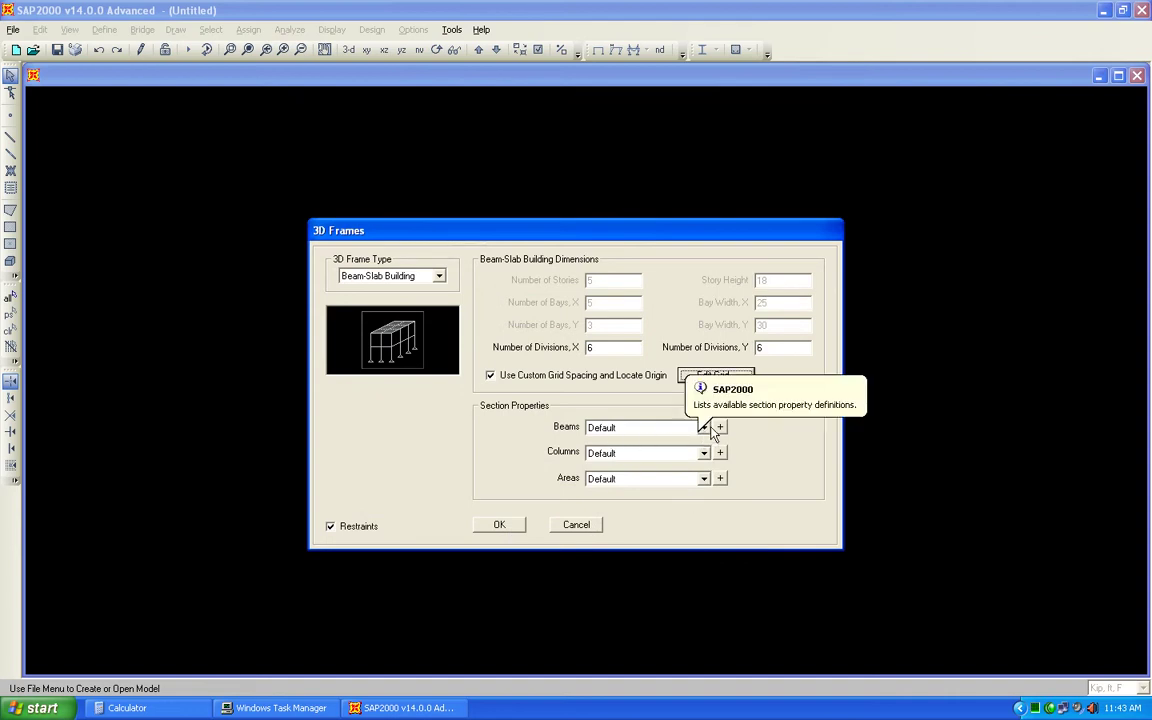
- Add a rectangular concrete beam section named b12x10 with depth 1
{"action": "left_click", "coordinate": [719, 427]}
{"action": "left_click", "coordinate": [634, 265]}
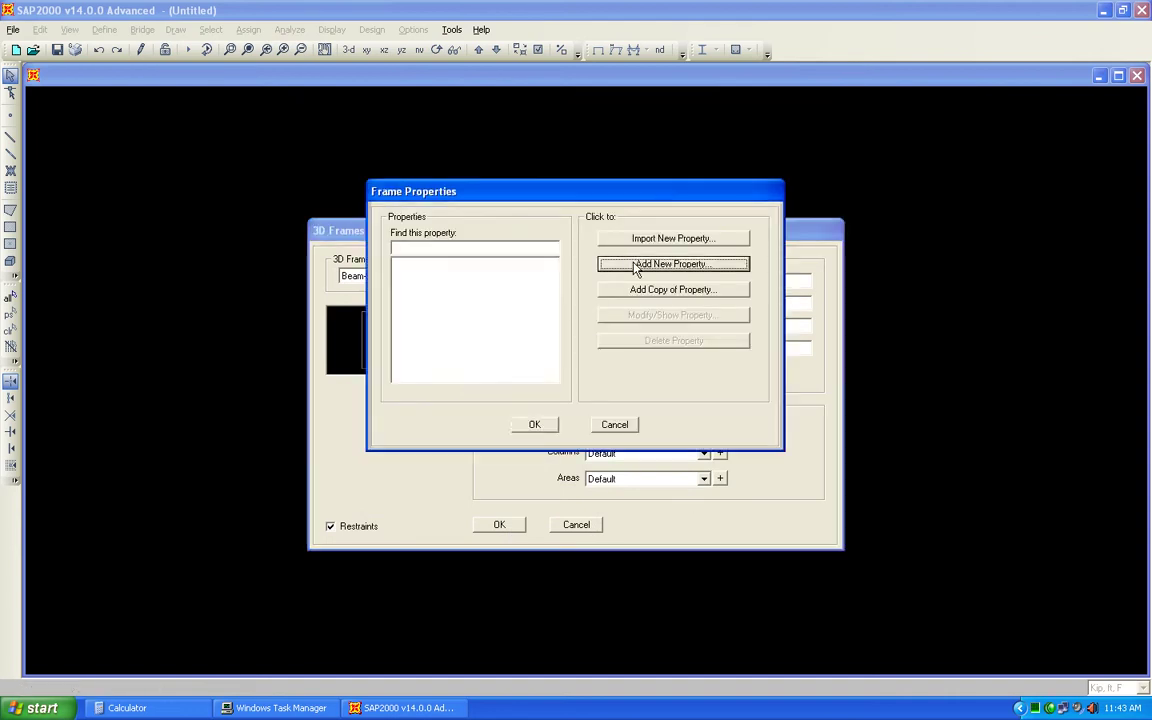
{"action": "left_click", "coordinate": [663, 208]}
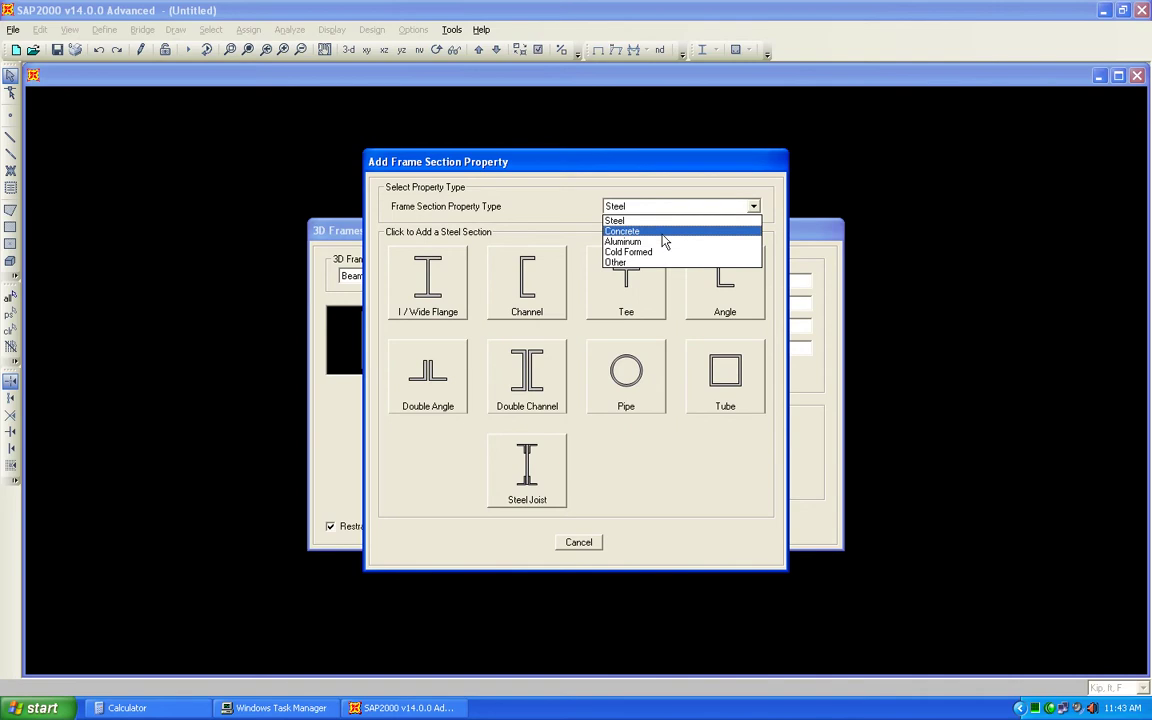
{"action": "left_click", "coordinate": [661, 232]}
{"action": "left_click", "coordinate": [410, 254]}
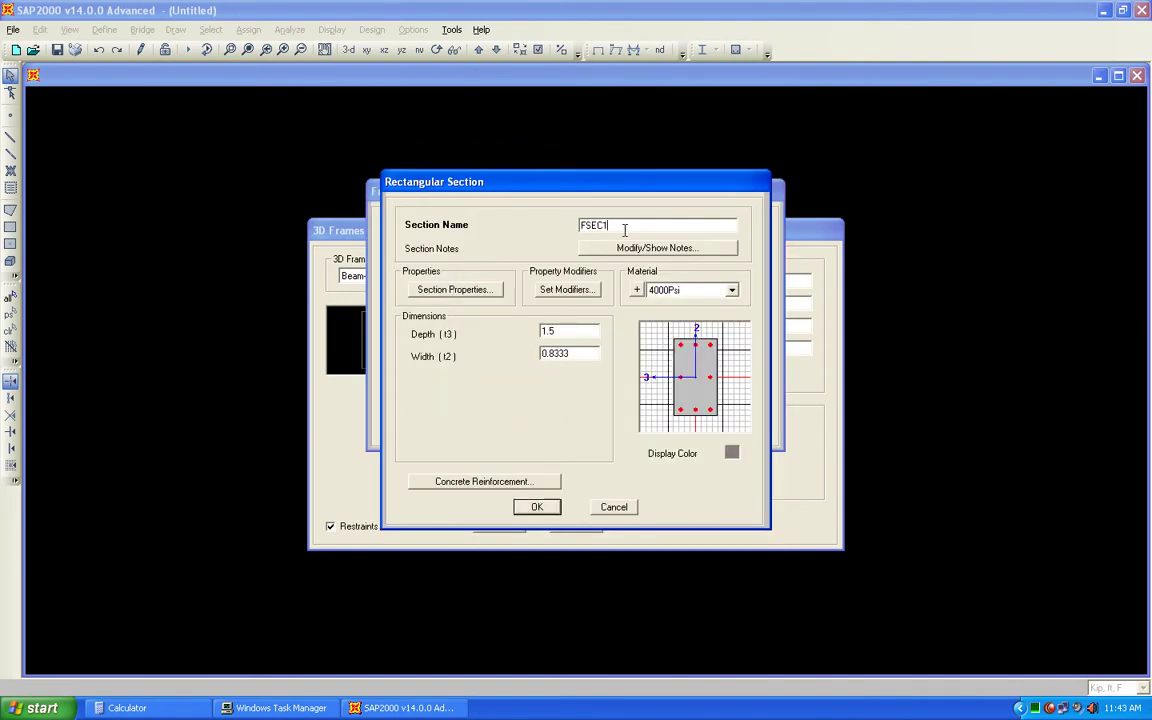
{"action": "type", "text": "b12x10"}
{"action": "double_click", "coordinate": [562, 331]}
{"action": "type", "text": "1"}
{"action": "double_click", "coordinate": [576, 352]}
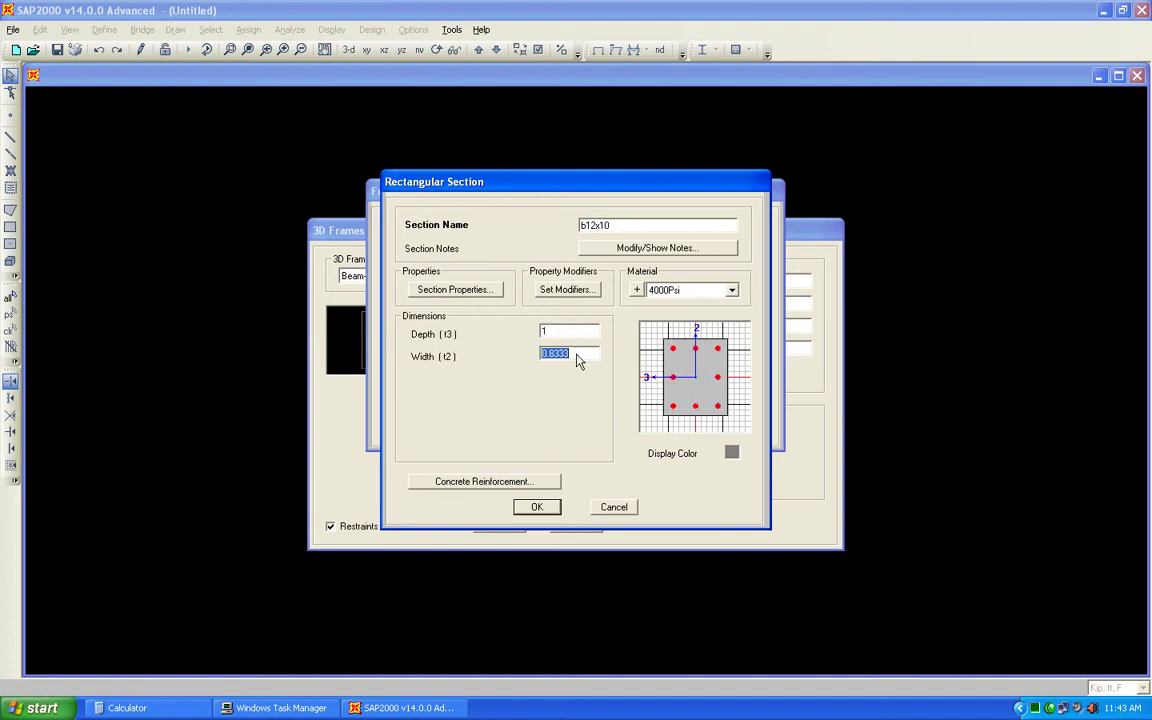
- Set b12x10 reinforcement to beam design and save the section
{"action": "left_click", "coordinate": [484, 481]}
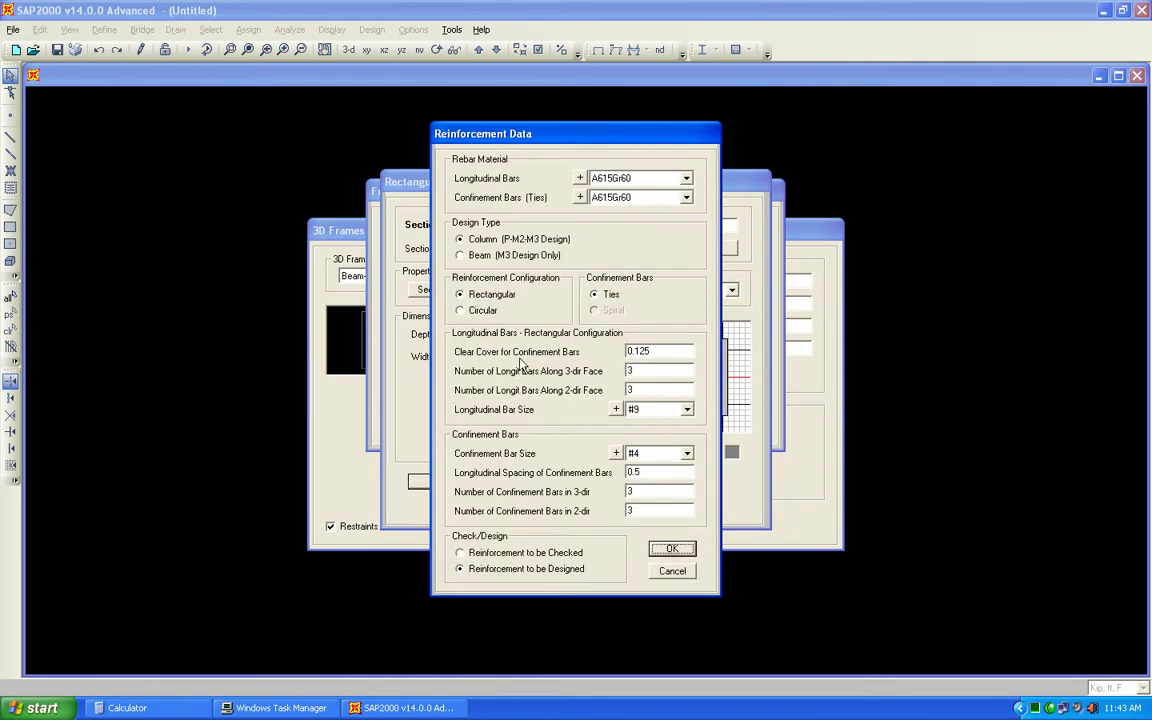
{"action": "left_click", "coordinate": [472, 256]}
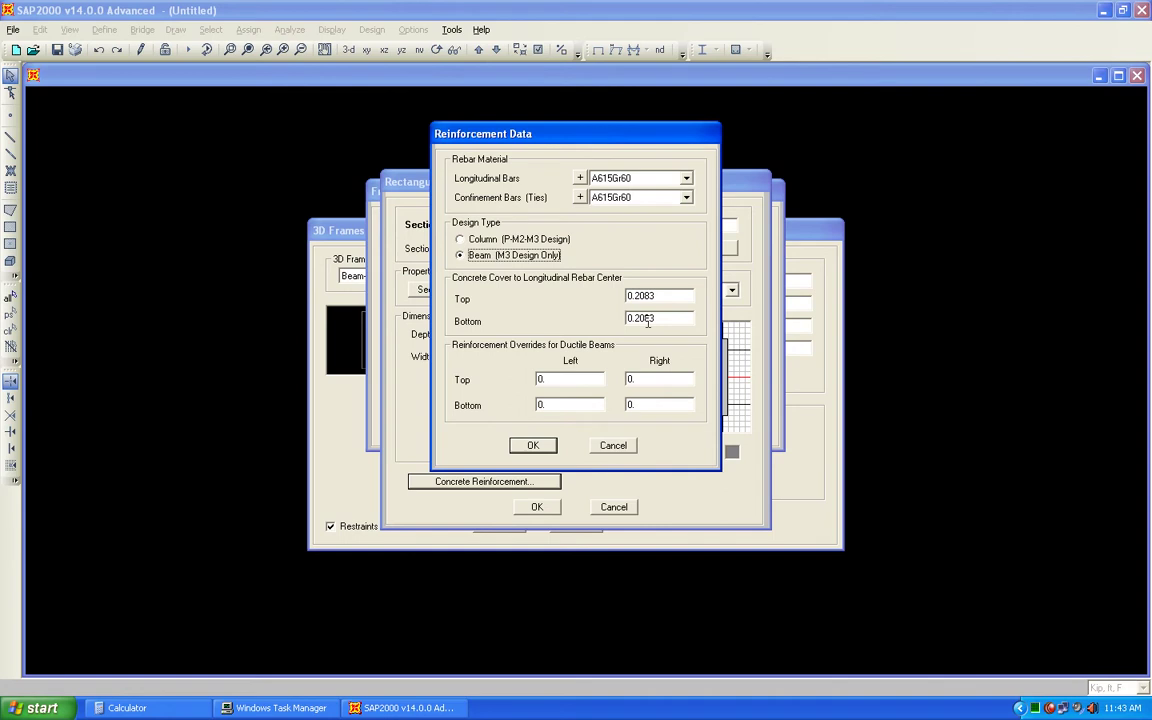
{"action": "left_click", "coordinate": [533, 445]}
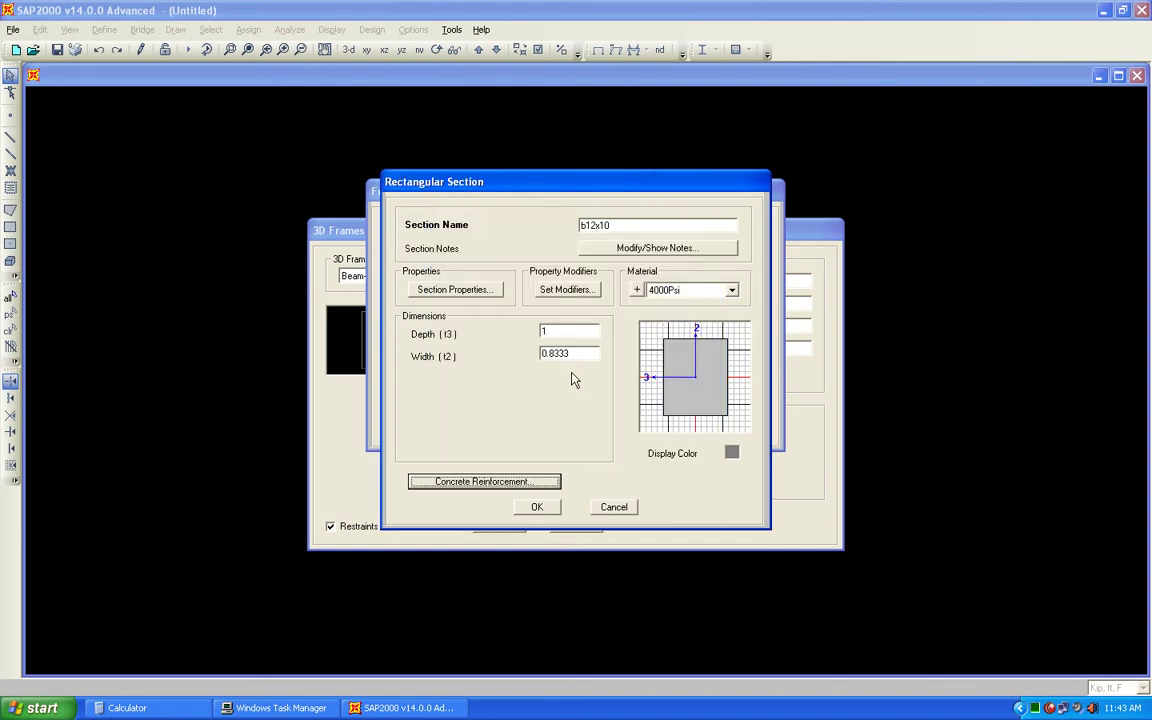
{"action": "left_click", "coordinate": [540, 505]}
{"action": "left_click", "coordinate": [652, 291]}
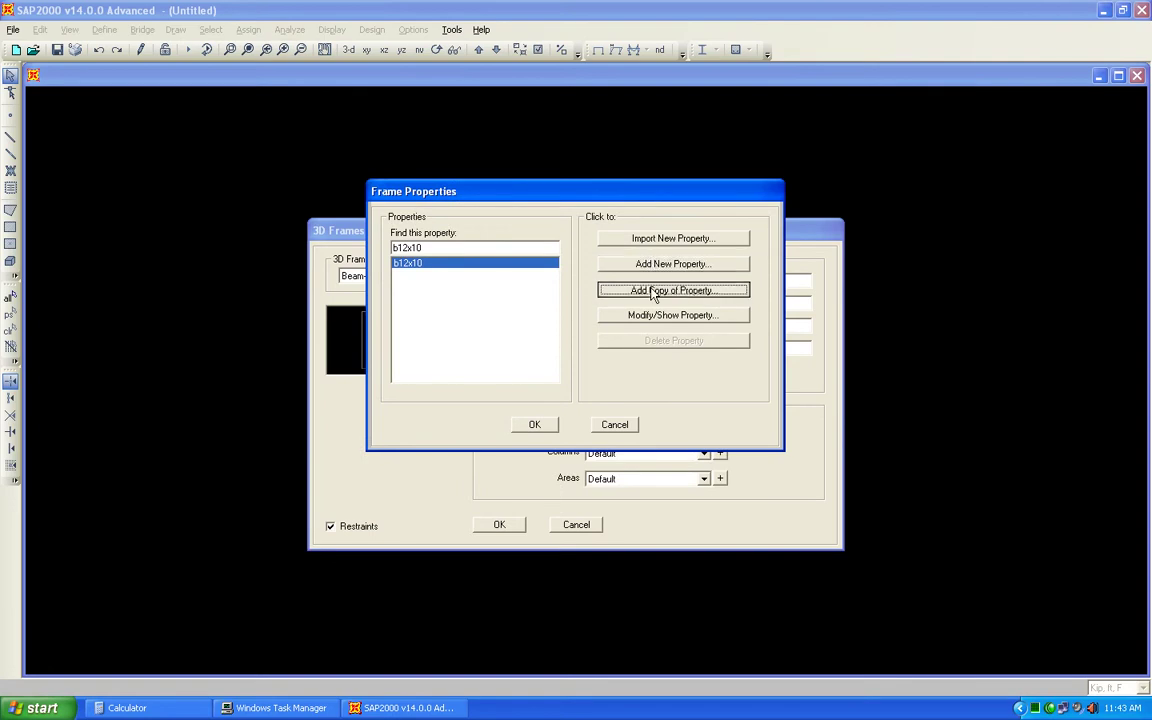
- Add a copied beam section b15x12 with edited depth and width 1
{"action": "type", "text": "b"}
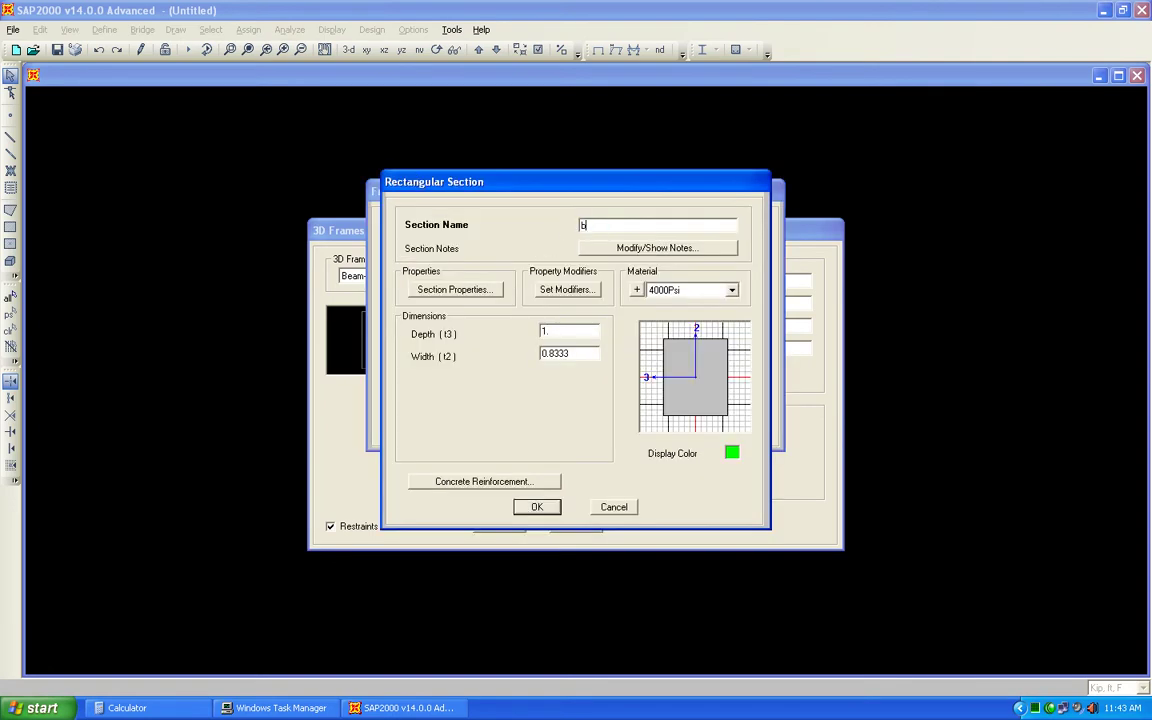
{"action": "type", "text": "15x12"}
{"action": "left_click", "coordinate": [544, 331]}
{"action": "type", "text": "25"}
{"action": "double_click", "coordinate": [582, 353]}
{"action": "type", "text": "1"}
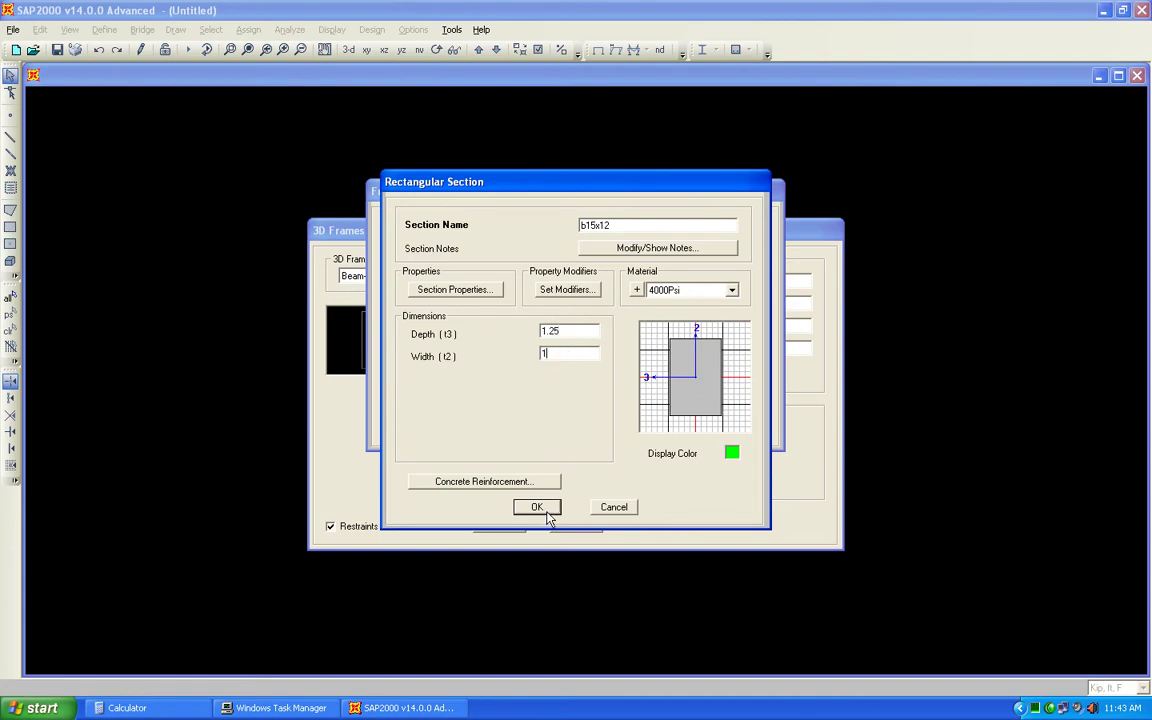
{"action": "left_click", "coordinate": [537, 507]}
- Add a copied beam section b18x12 with depth 1.5
{"action": "left_click", "coordinate": [610, 289]}
{"action": "left_click_drag", "start_coordinate": [616, 225], "coordinate": [516, 230]}
{"action": "type", "text": "b1"}
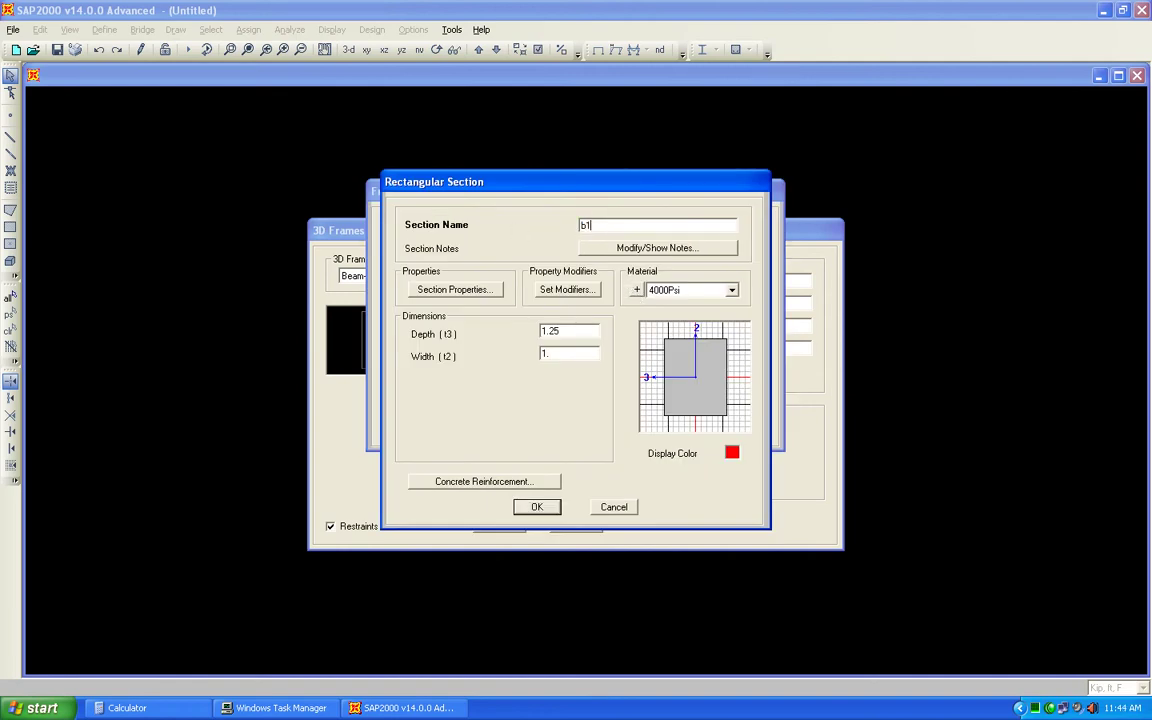
{"action": "type", "text": "8x12"}
{"action": "double_click", "coordinate": [568, 335]}
{"action": "type", "text": "1.5"}
{"action": "key", "text": "Tab"}
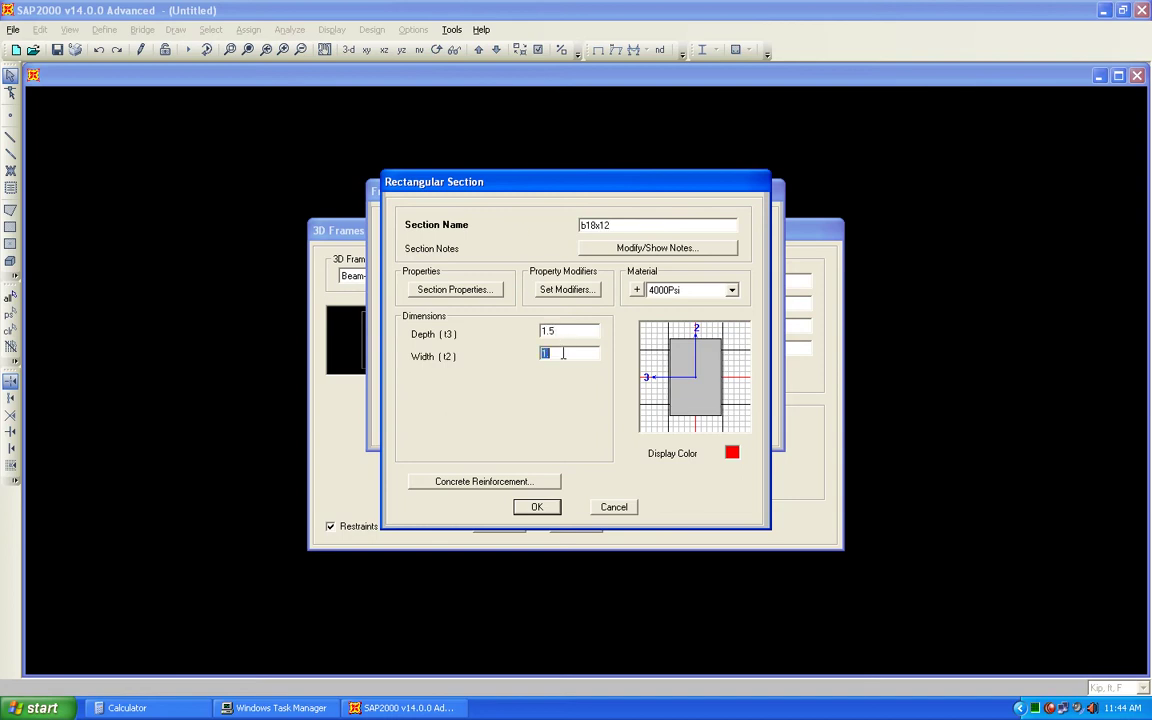
{"action": "left_click", "coordinate": [556, 512]}
- Add a copied beam section b18x15 with width 1.25
{"action": "left_click", "coordinate": [645, 289]}
{"action": "double_click", "coordinate": [593, 225]}
{"action": "type", "text": "b1"}
{"action": "type", "text": "8x15"}
{"action": "double_click", "coordinate": [566, 332]}
{"action": "double_click", "coordinate": [564, 353]}
{"action": "type", "text": "1.25"}
{"action": "left_click", "coordinate": [532, 507]}
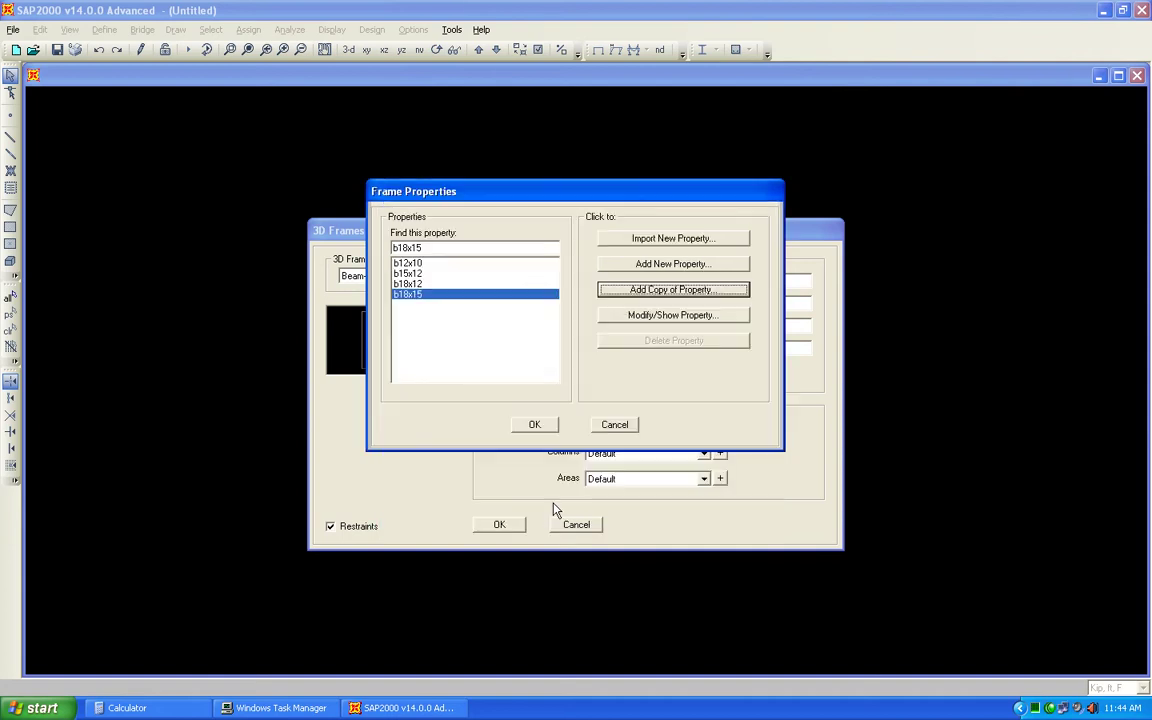
- Add beam section b24x15 with depth 2 and close the Frame Properties list
{"action": "left_click", "coordinate": [608, 292]}
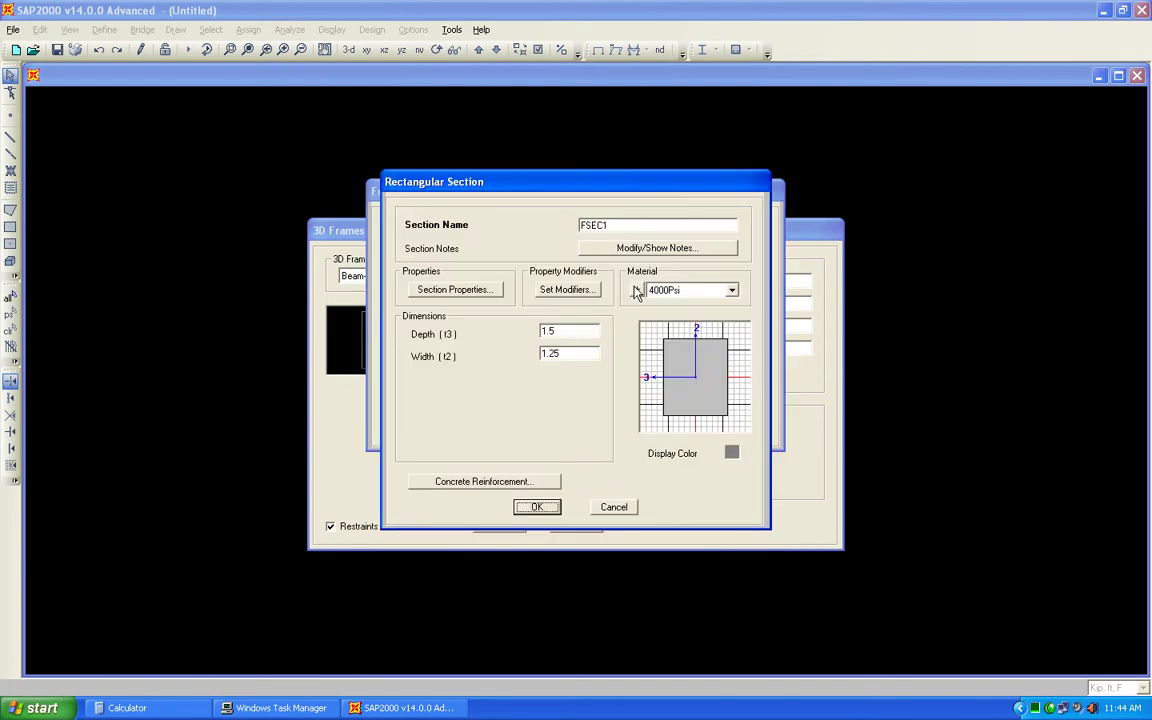
{"action": "type", "text": "b1"}
{"action": "key", "text": "BackSpace"}
{"action": "type", "text": "24x12"}
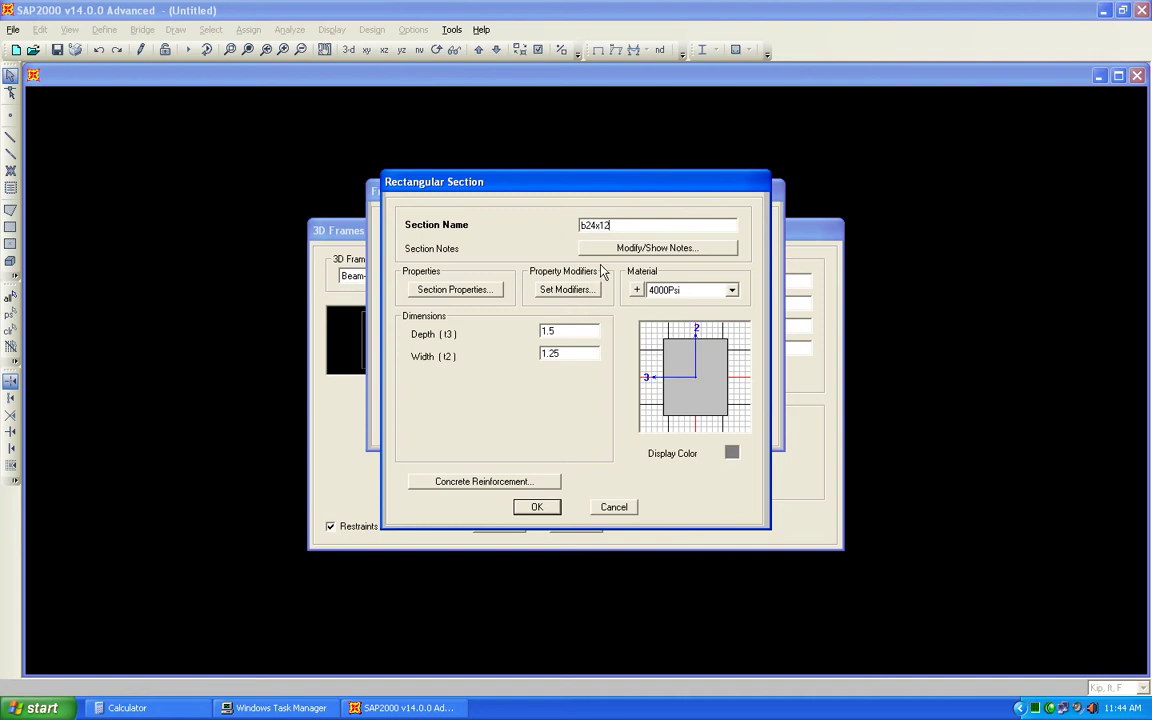
{"action": "key", "text": "BackSpace"}
{"action": "type", "text": "5"}
{"action": "double_click", "coordinate": [557, 333]}
{"action": "type", "text": "2"}
{"action": "double_click", "coordinate": [564, 355]}
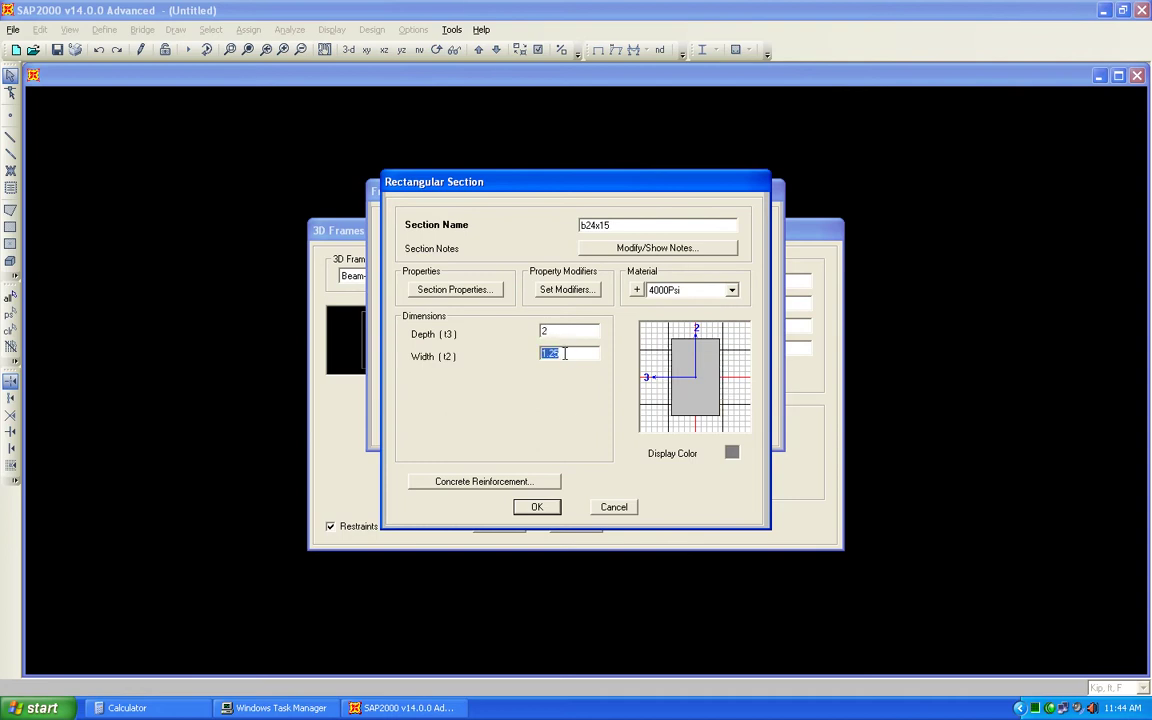
{"action": "left_click", "coordinate": [541, 507]}
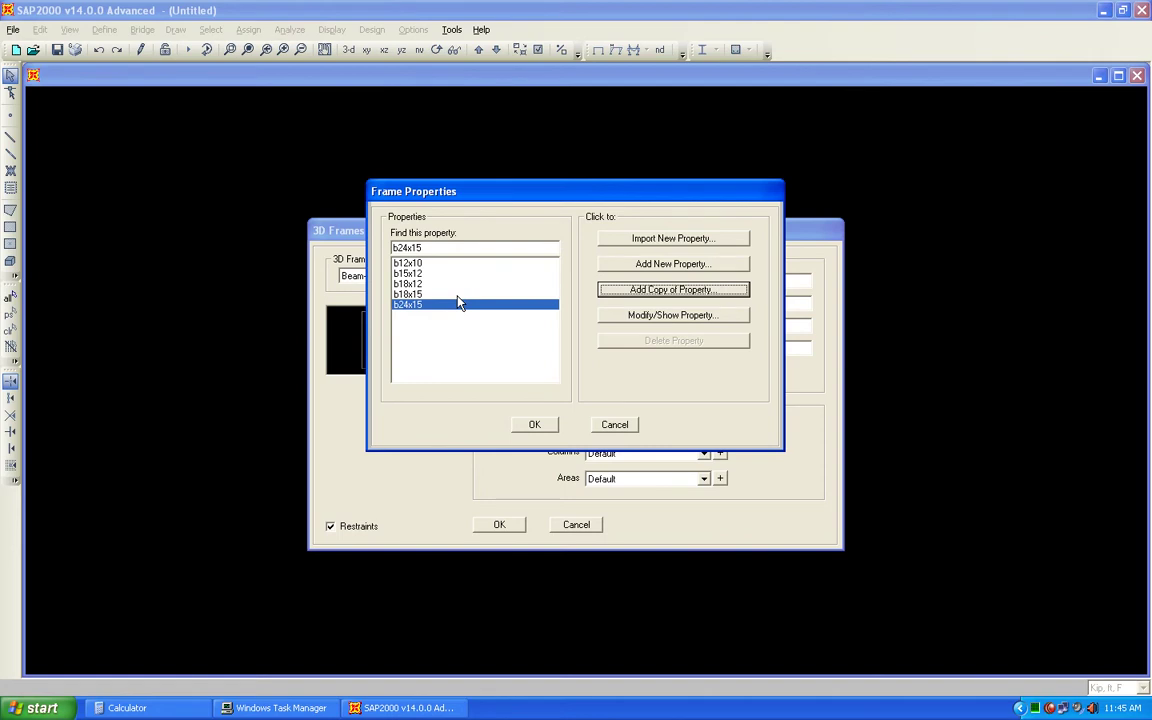
{"action": "left_click", "coordinate": [515, 425]}
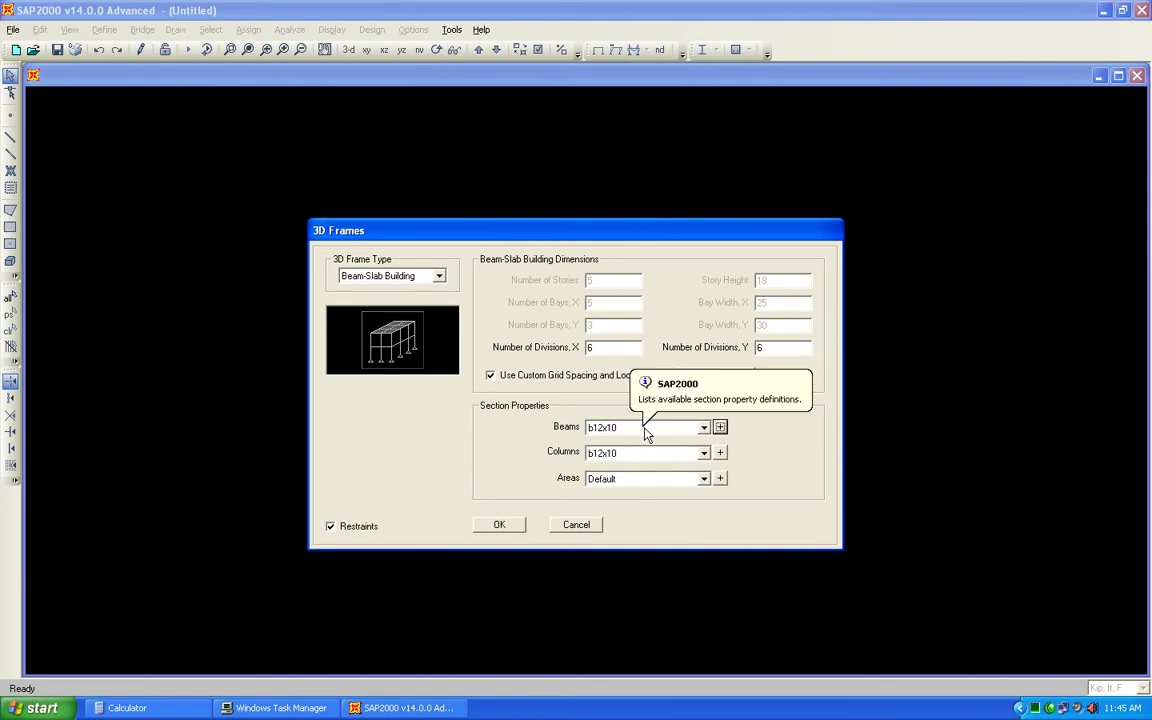
- Add a rectangular concrete column section c10x10 with depth 0.83333
{"action": "left_click", "coordinate": [721, 454]}
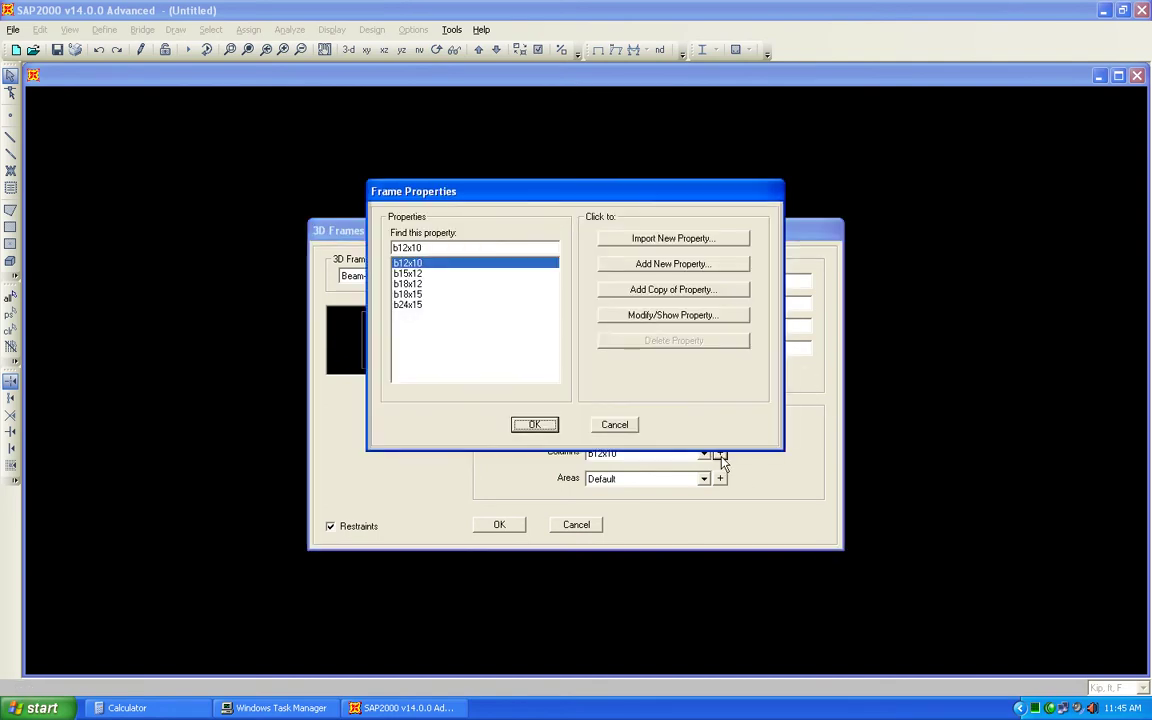
{"action": "left_click", "coordinate": [670, 264]}
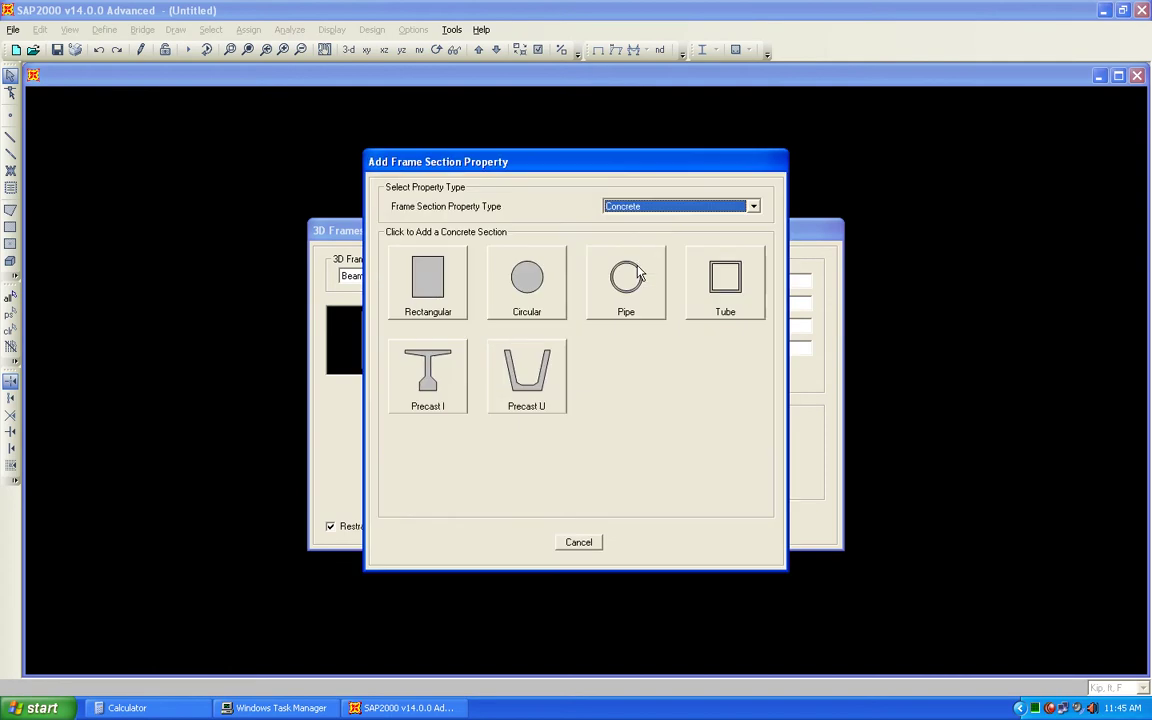
{"action": "left_click", "coordinate": [429, 276]}
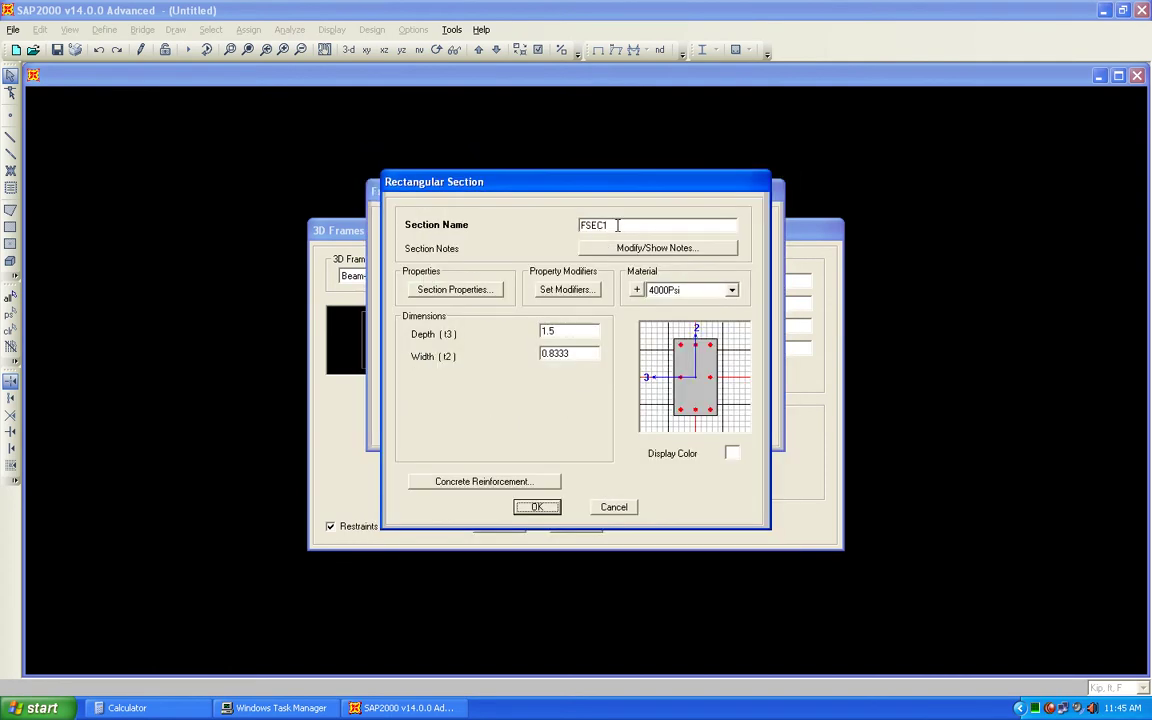
{"action": "type", "text": "c10x10"}
{"action": "double_click", "coordinate": [570, 333]}
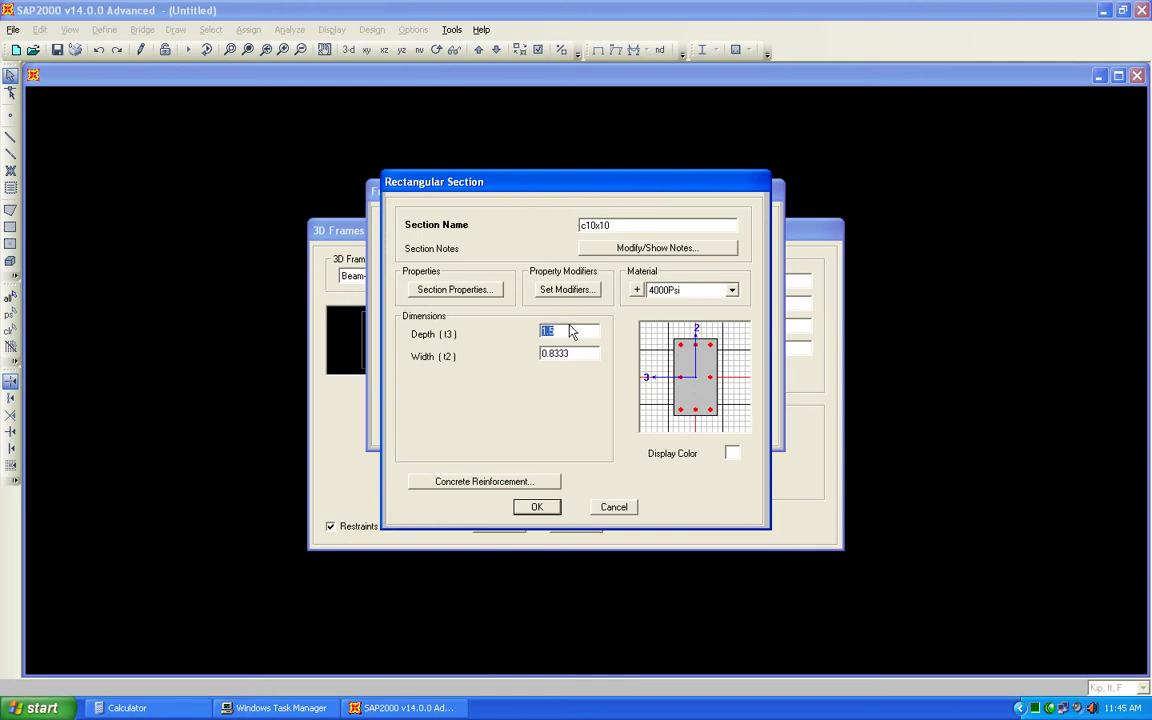
{"action": "key", "text": "BackSpace"}
{"action": "type", "text": ".83333"}
{"action": "left_click", "coordinate": [540, 510]}
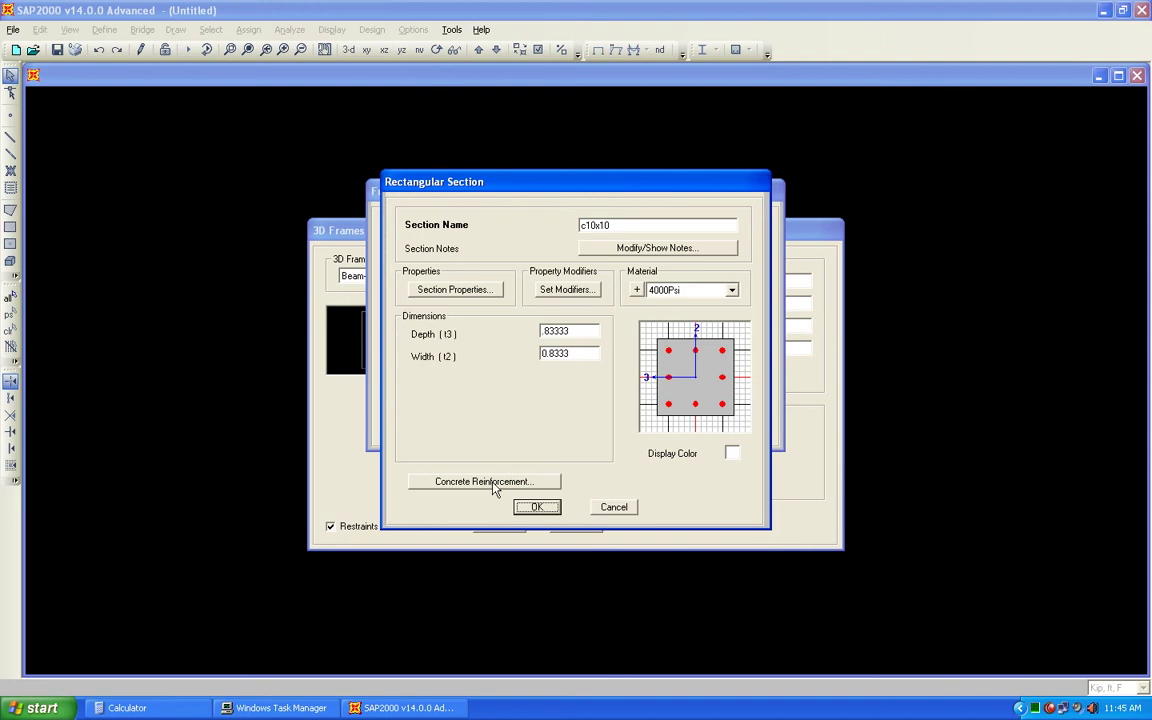
{"action": "left_click", "coordinate": [533, 507]}
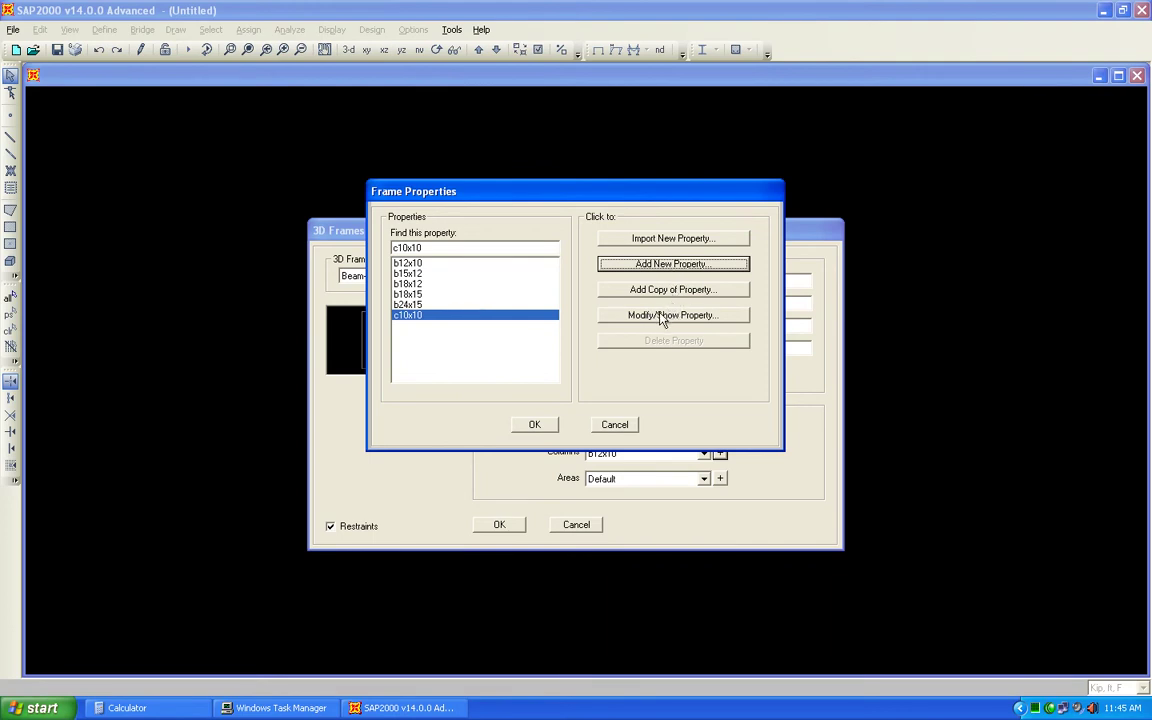
- Add column section c12x12 at 1 × 1
{"action": "left_click", "coordinate": [665, 278]}
{"action": "type", "text": "c12x12"}
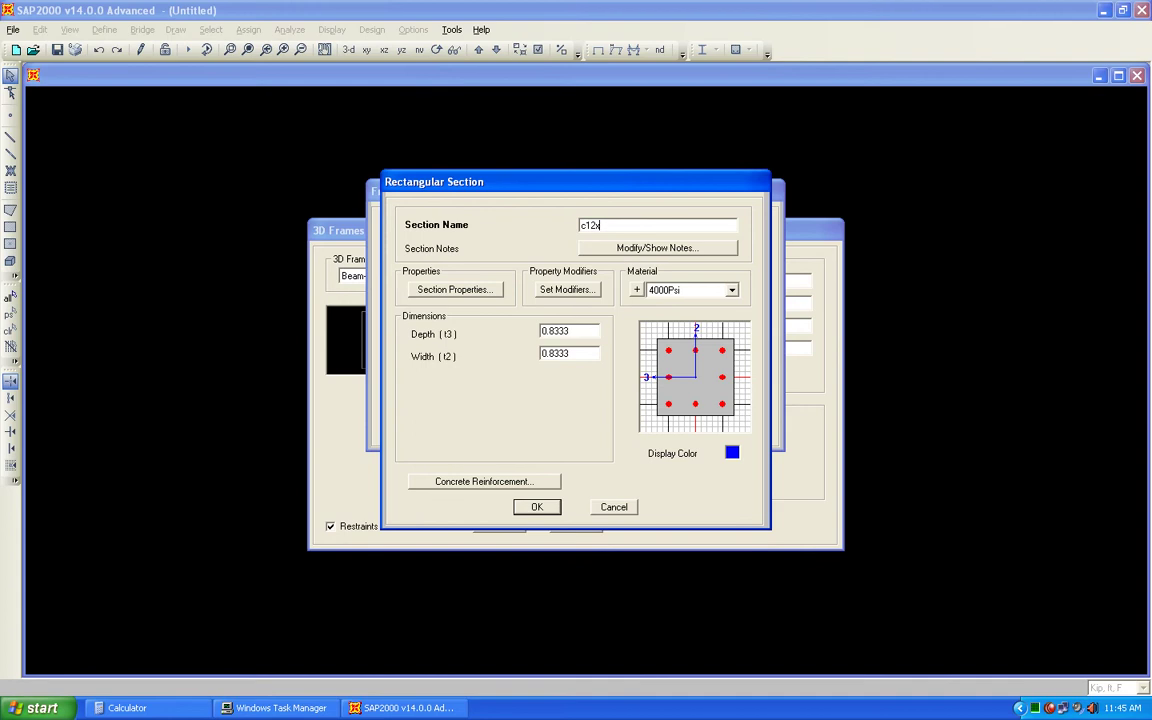
{"action": "double_click", "coordinate": [586, 331]}
{"action": "type", "text": "1"}
{"action": "double_click", "coordinate": [581, 352]}
{"action": "type", "text": "1"}
{"action": "left_click", "coordinate": [537, 507]}
- Add column section c15x15 at 1.25 × 1.25
{"action": "left_click", "coordinate": [630, 288]}
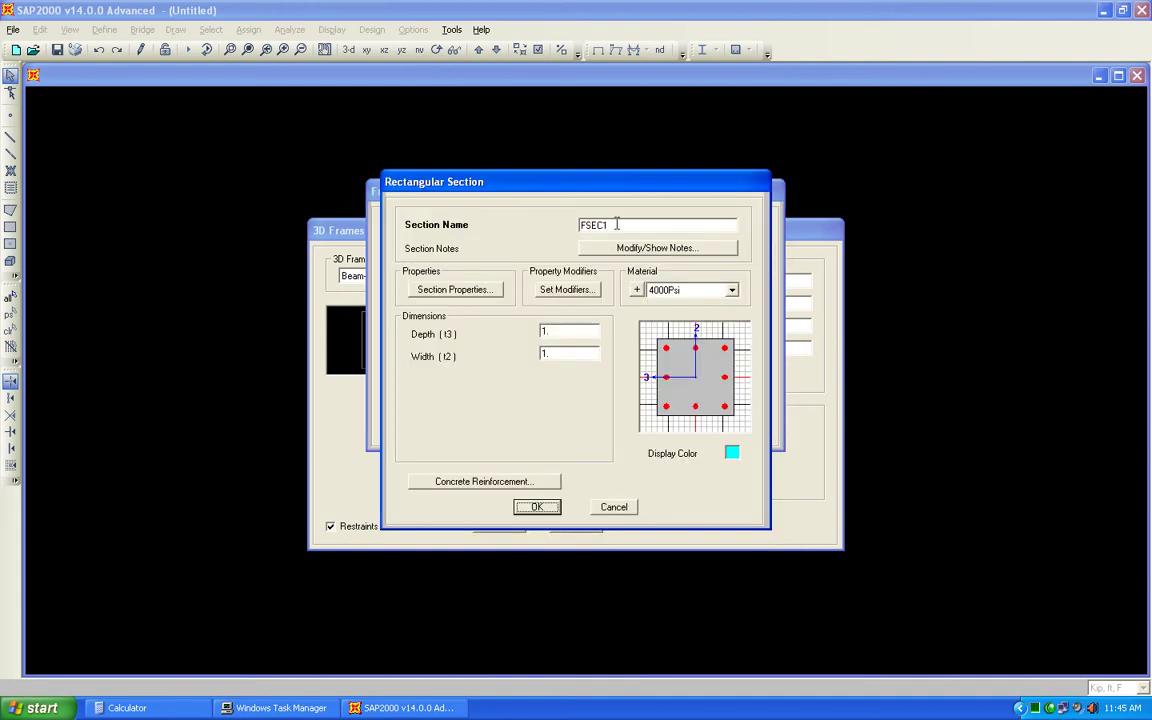
{"action": "type", "text": "c15x15"}
{"action": "double_click", "coordinate": [575, 331]}
{"action": "type", "text": "1.25"}
{"action": "key", "text": "Tab"}
{"action": "type", "text": "1.25"}
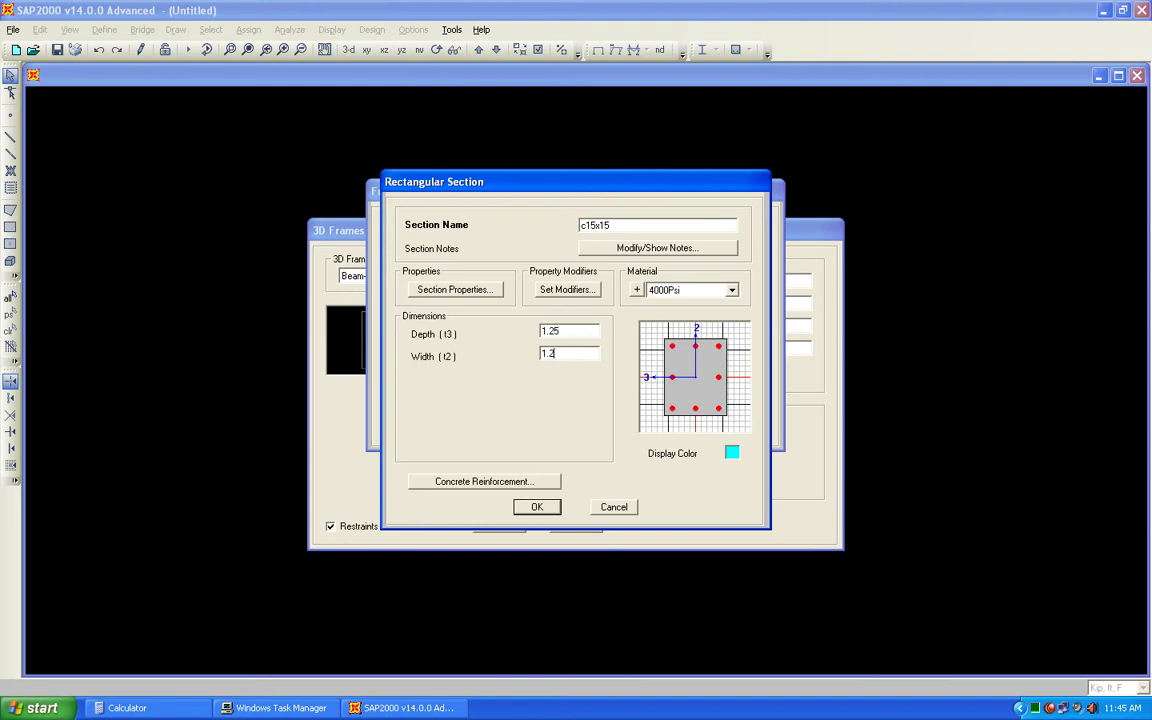
{"action": "left_click", "coordinate": [546, 508]}
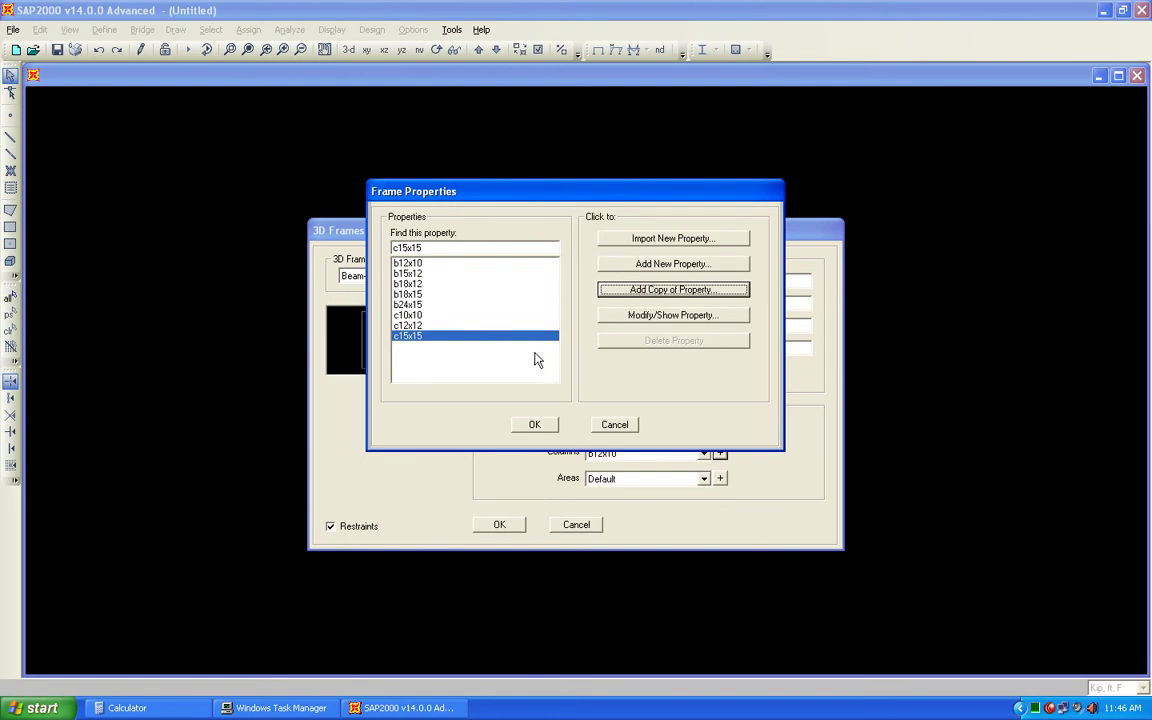
- Add column section c18x18 with depth 1.5
{"action": "left_click", "coordinate": [647, 292]}
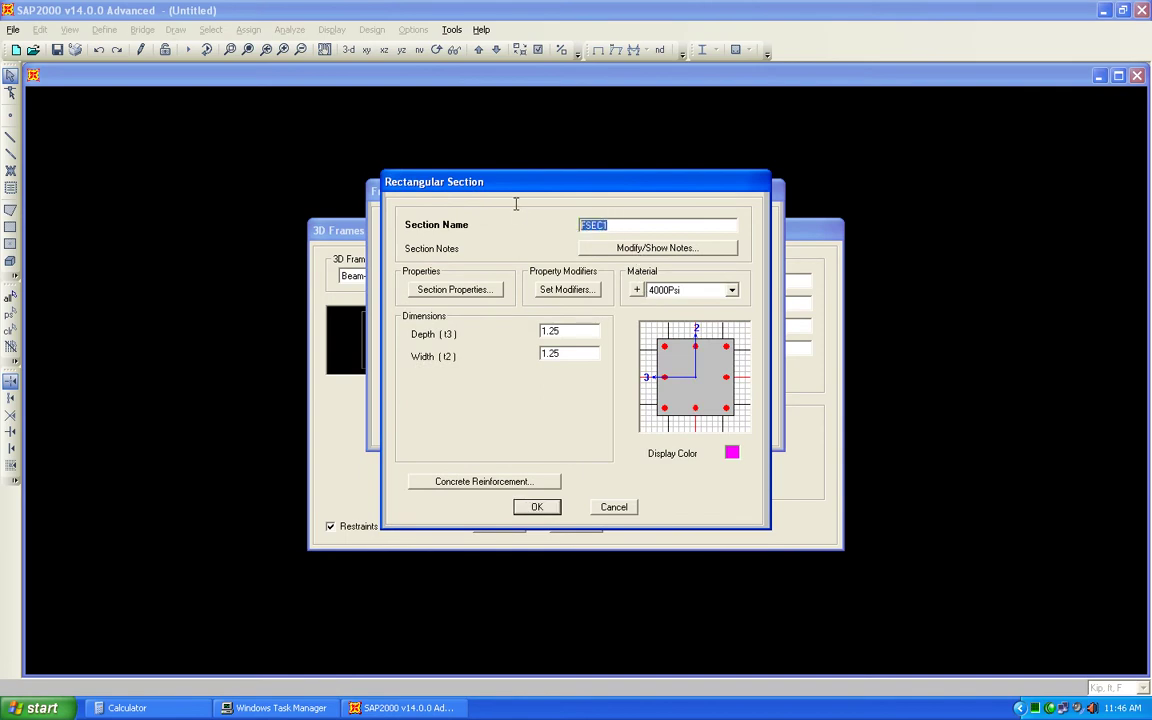
{"action": "type", "text": "c18x18"}
{"action": "double_click", "coordinate": [569, 331]}
{"action": "type", "text": "1.5"}
{"action": "double_click", "coordinate": [563, 352]}
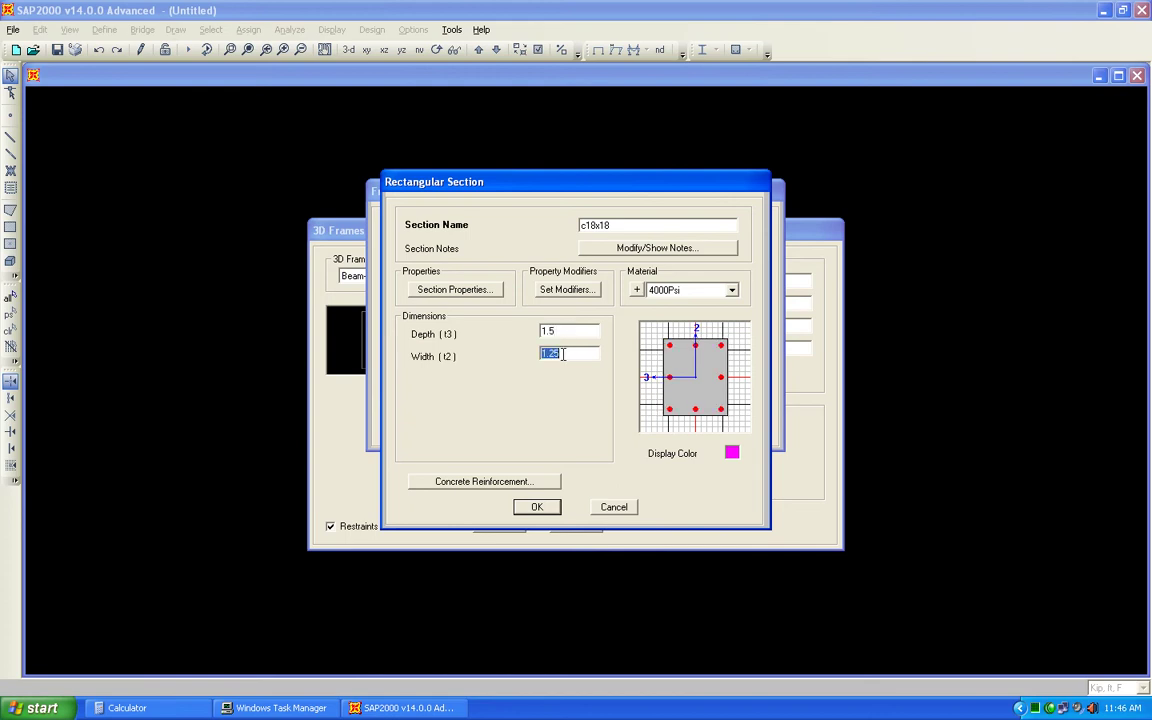
{"action": "type", "text": "1.5"}
{"action": "left_click", "coordinate": [534, 507]}
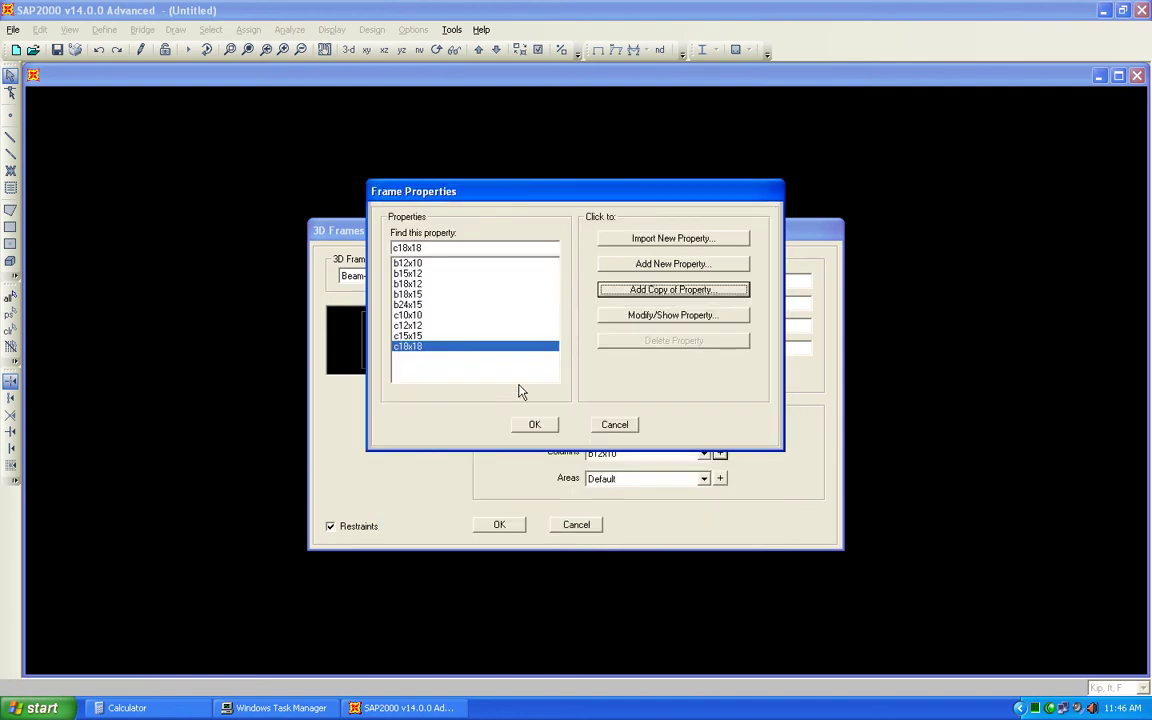
- Add column section c24x24 at 2 × 2
{"action": "left_click", "coordinate": [656, 290]}
{"action": "left_click_drag", "start_coordinate": [619, 224], "coordinate": [543, 224]}
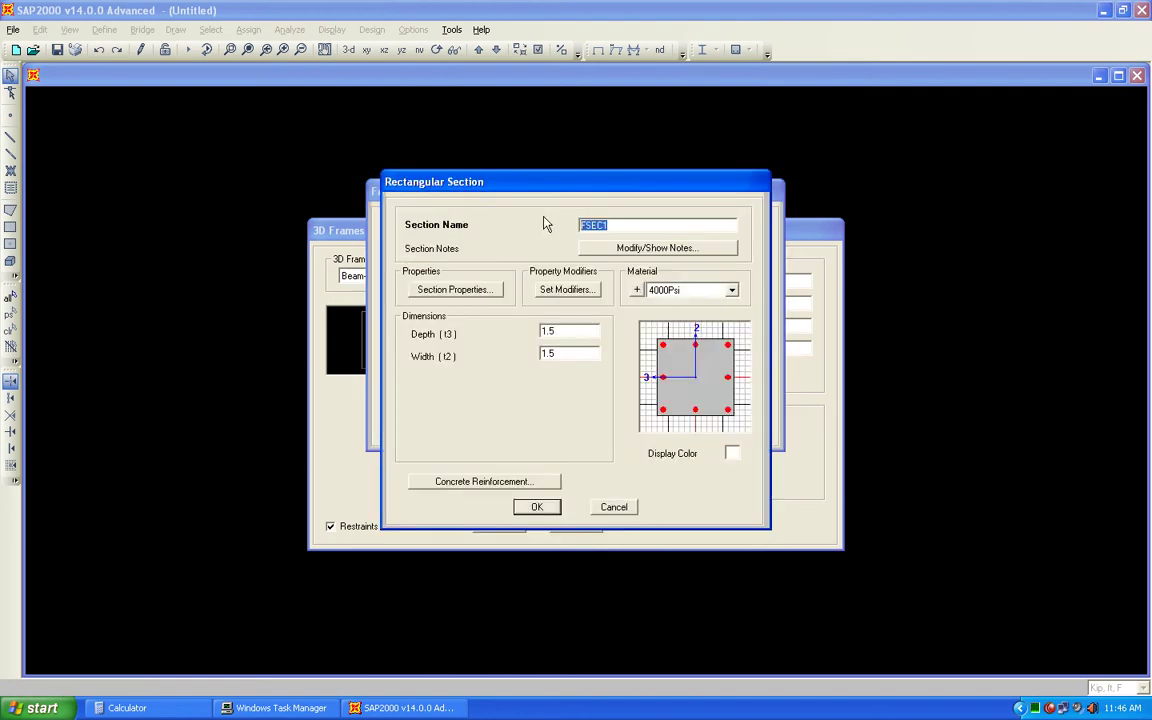
{"action": "type", "text": "c24x24"}
{"action": "left_click", "coordinate": [571, 329]}
{"action": "type", "text": "2"}
{"action": "double_click", "coordinate": [578, 354]}
{"action": "type", "text": "2"}
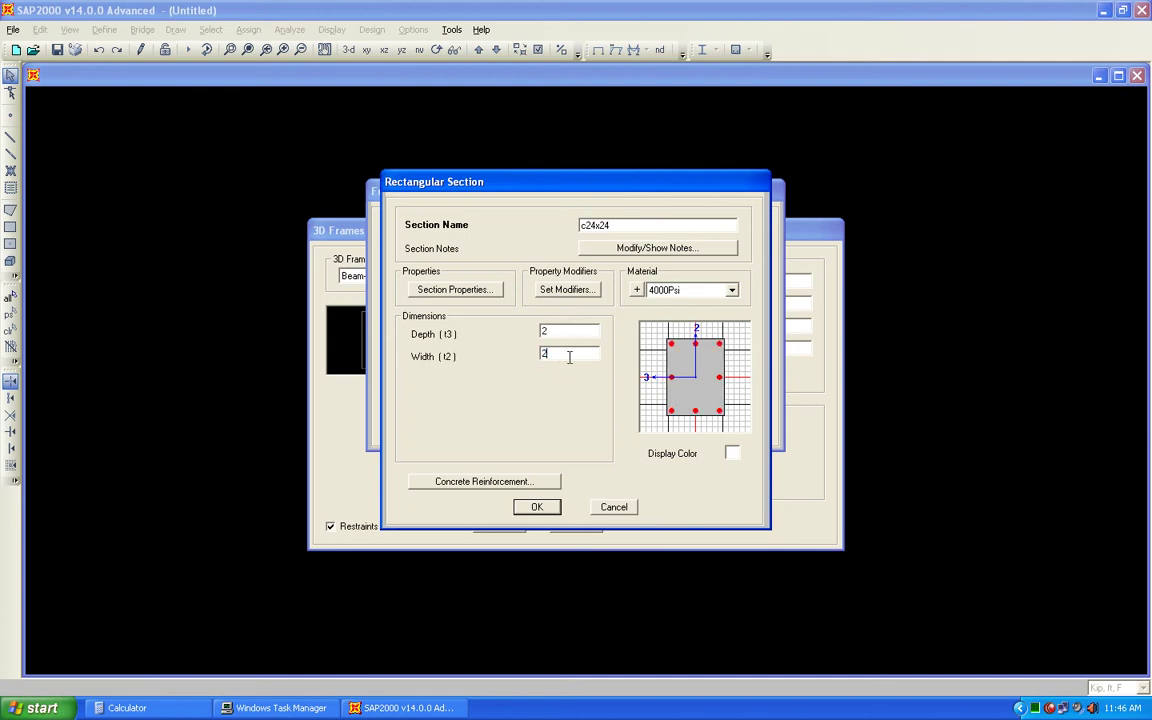
{"action": "left_click", "coordinate": [537, 507]}
- Add column section c30x30 at 2.5 × 2.5
{"action": "left_click", "coordinate": [570, 289]}
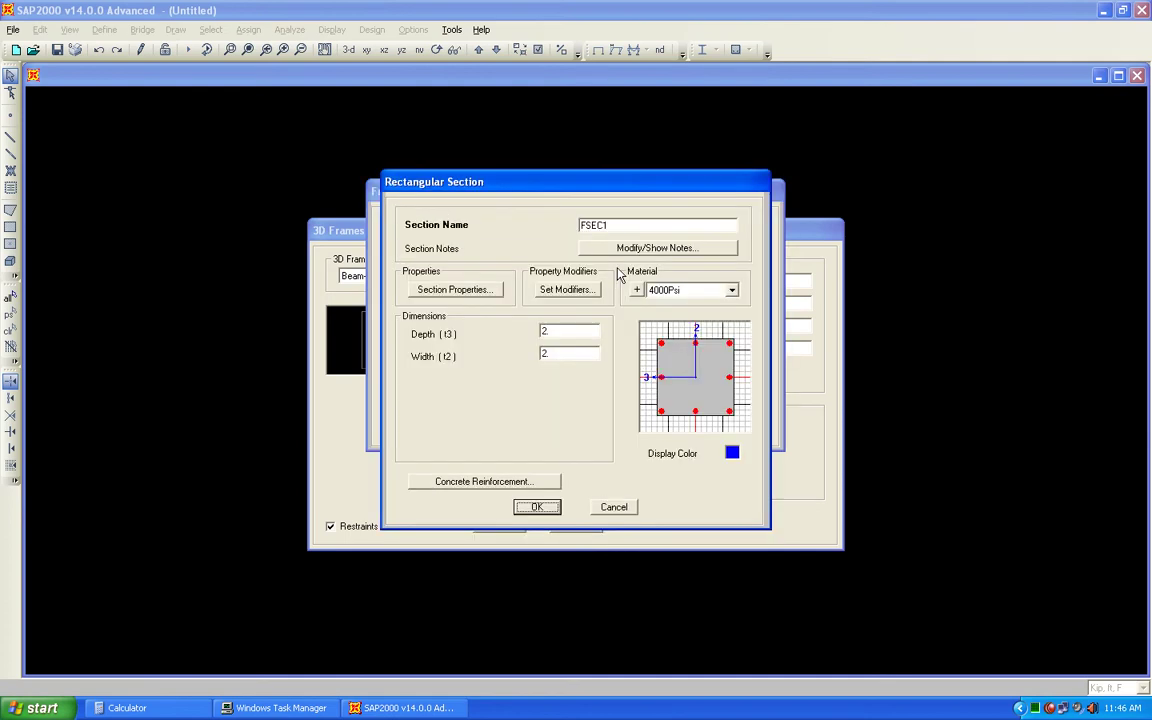
{"action": "left_click_drag", "start_coordinate": [617, 229], "coordinate": [527, 224]}
{"action": "type", "text": "co"}
{"action": "key", "text": "BackSpace"}
{"action": "type", "text": "30x30"}
{"action": "double_click", "coordinate": [561, 331]}
{"action": "type", "text": "2"}
{"action": "double_click", "coordinate": [561, 353]}
{"action": "type", "text": "2.5"}
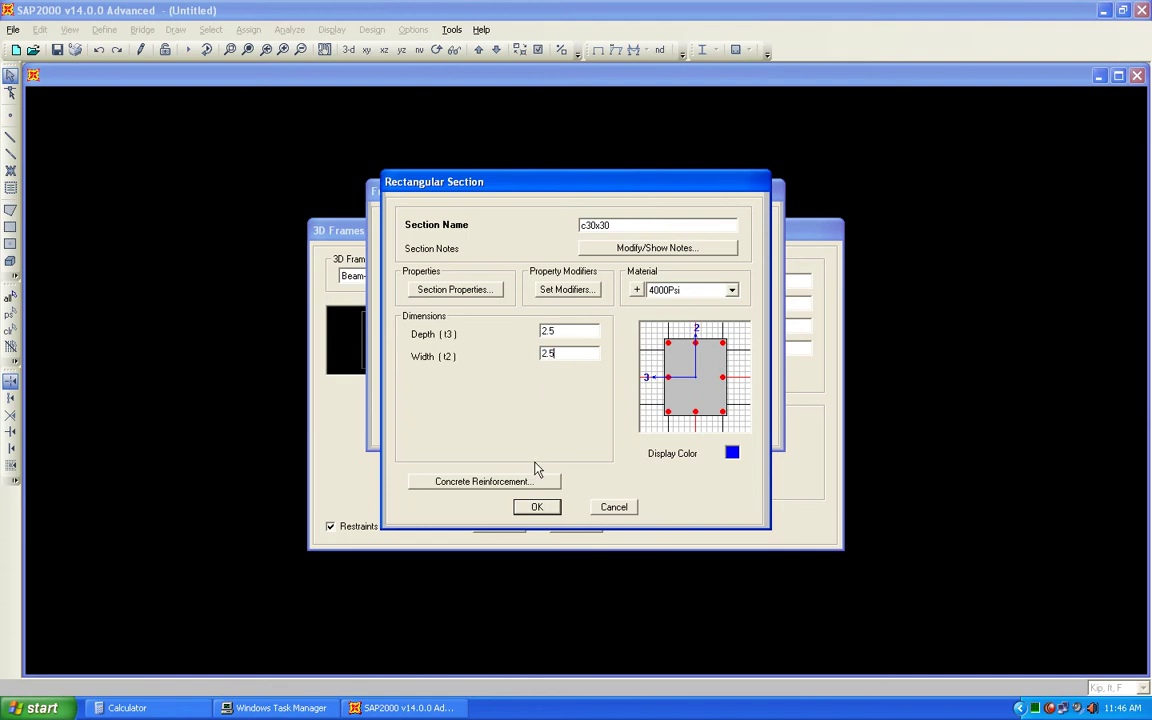
{"action": "left_click", "coordinate": [537, 507]}
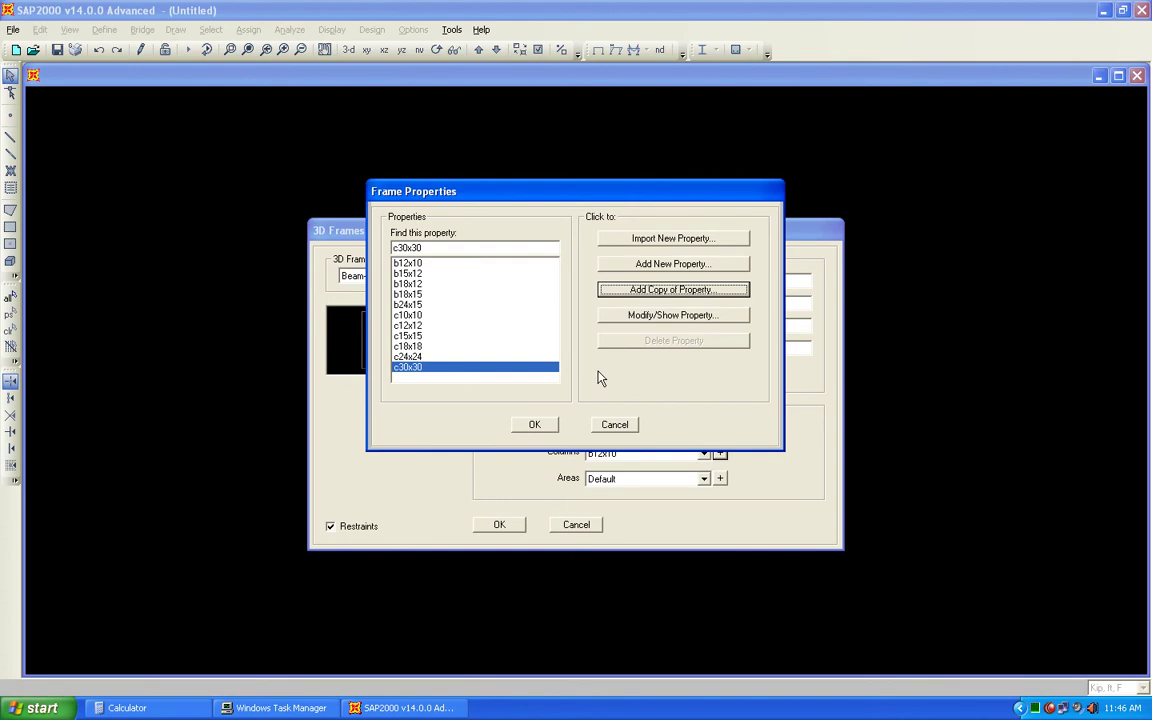
- Confirm column reinforcement for c30x30 and close the frame section list
{"action": "left_click", "coordinate": [645, 317]}
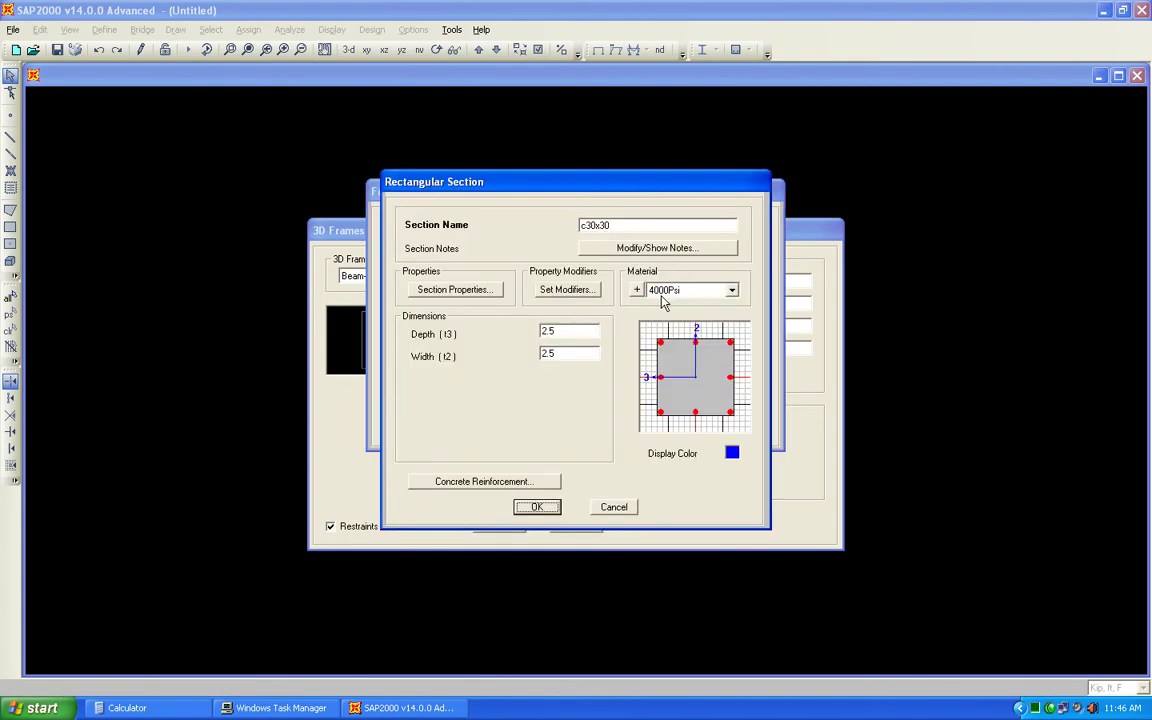
{"action": "left_click", "coordinate": [520, 481]}
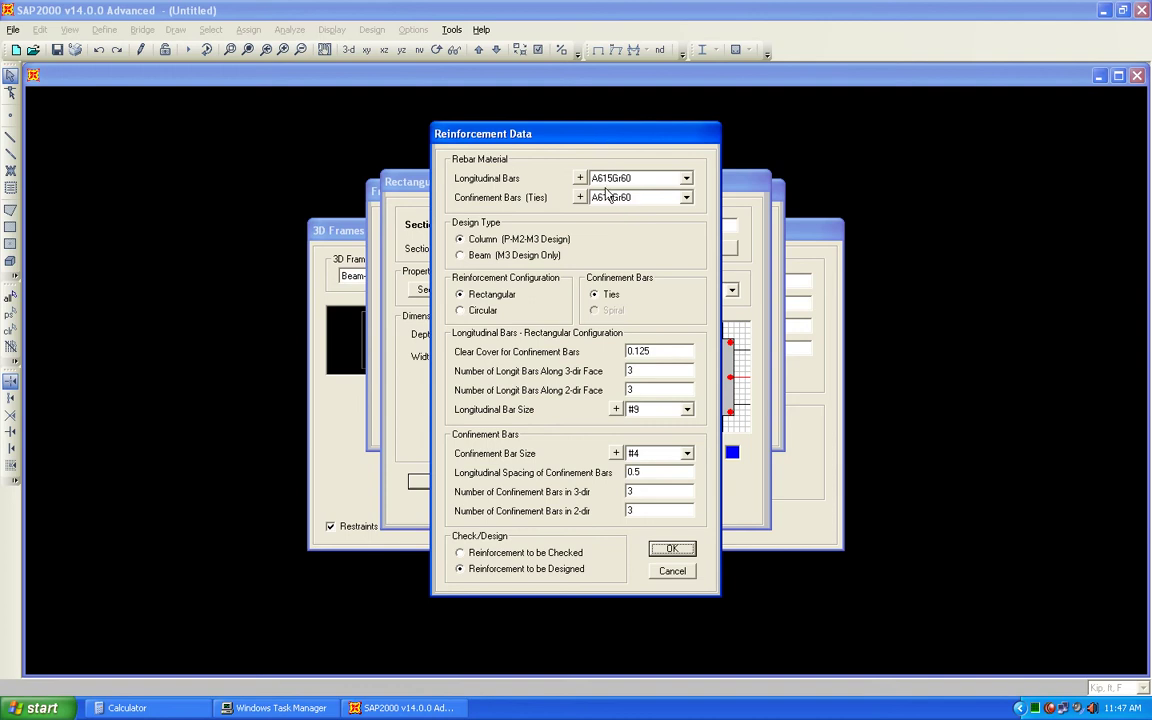
{"action": "left_click", "coordinate": [672, 548]}
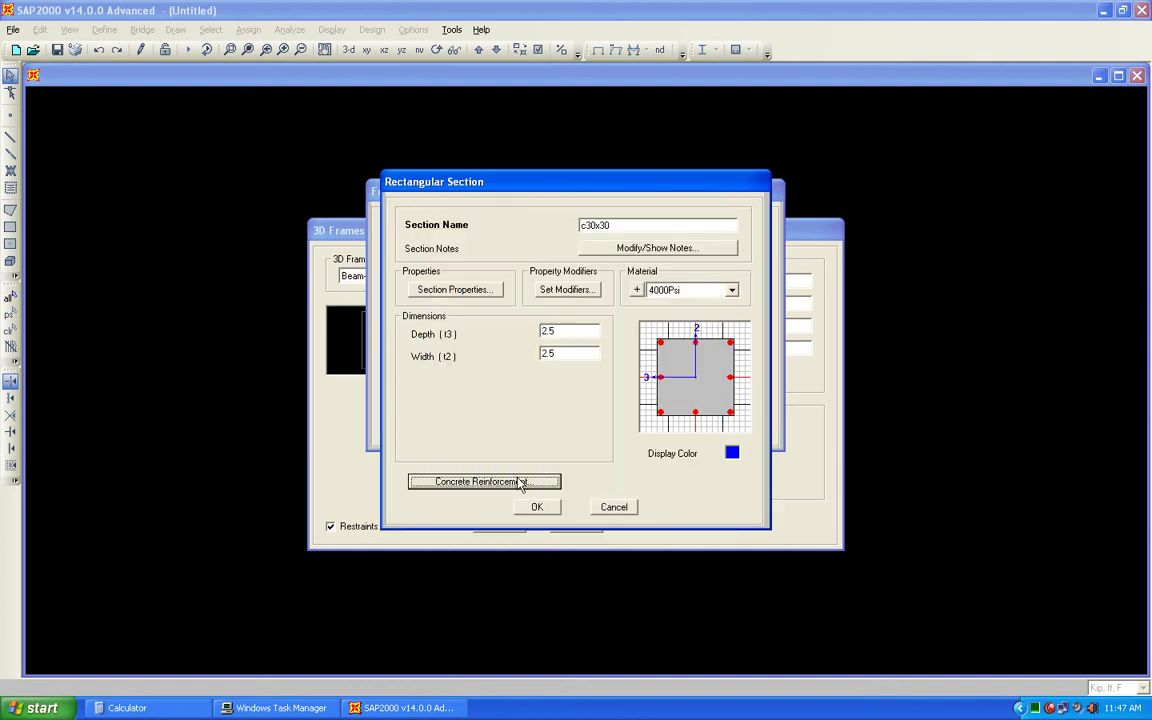
{"action": "left_click", "coordinate": [536, 506]}
{"action": "left_click", "coordinate": [534, 424]}
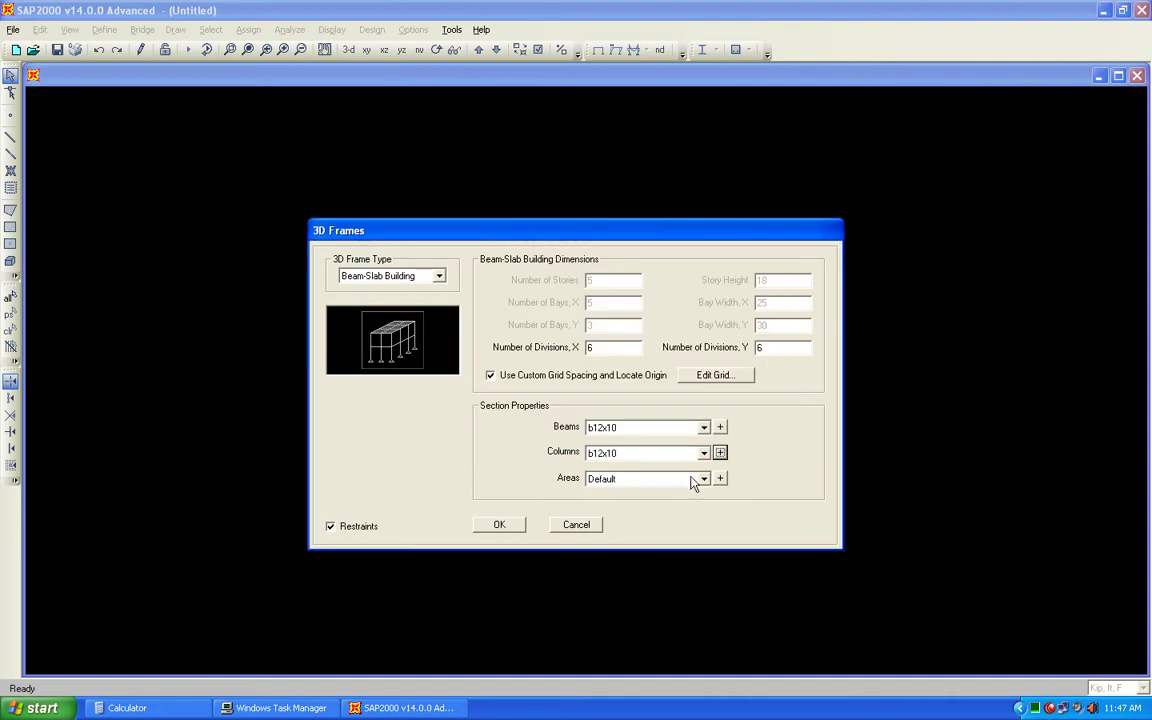
- Pick c10x10 as the column section and start a new slab area section
{"action": "left_click", "coordinate": [703, 453]}
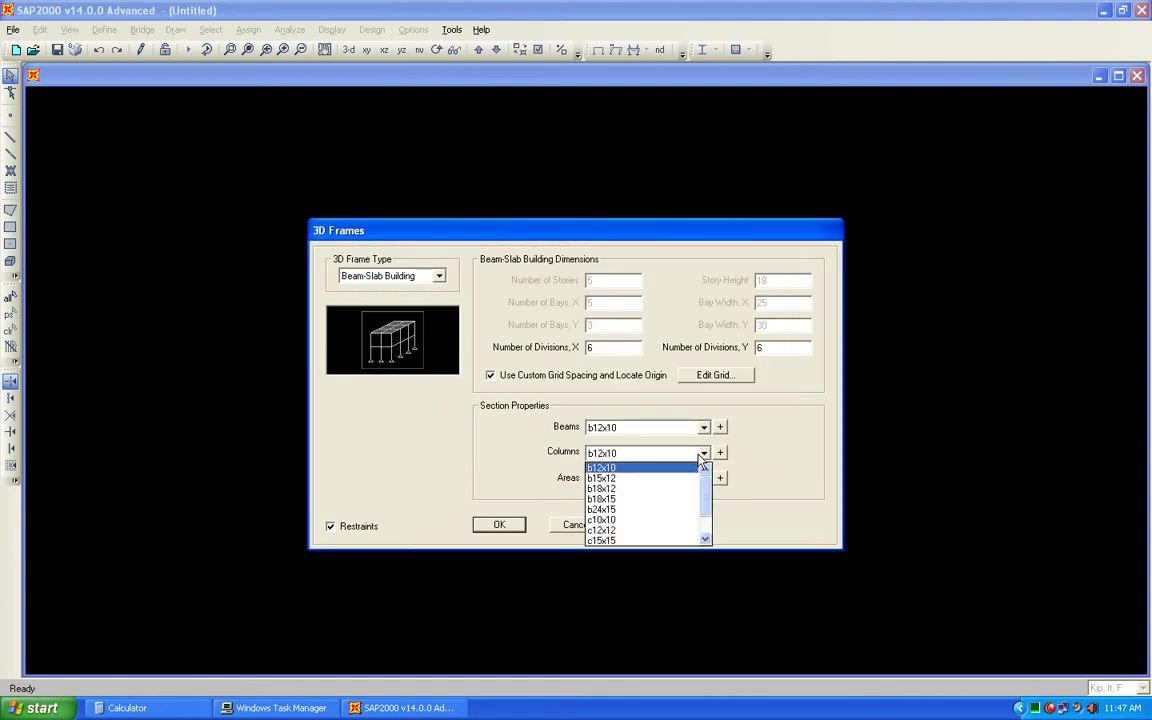
{"action": "left_click", "coordinate": [671, 519]}
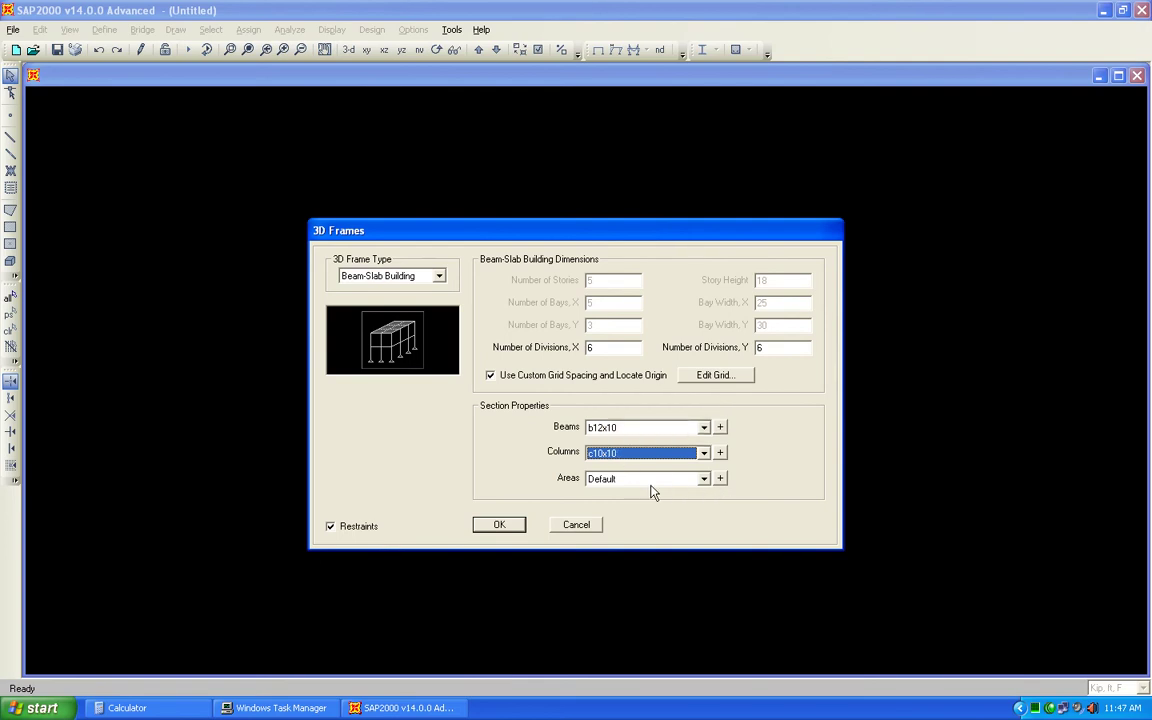
{"action": "left_click", "coordinate": [720, 479]}
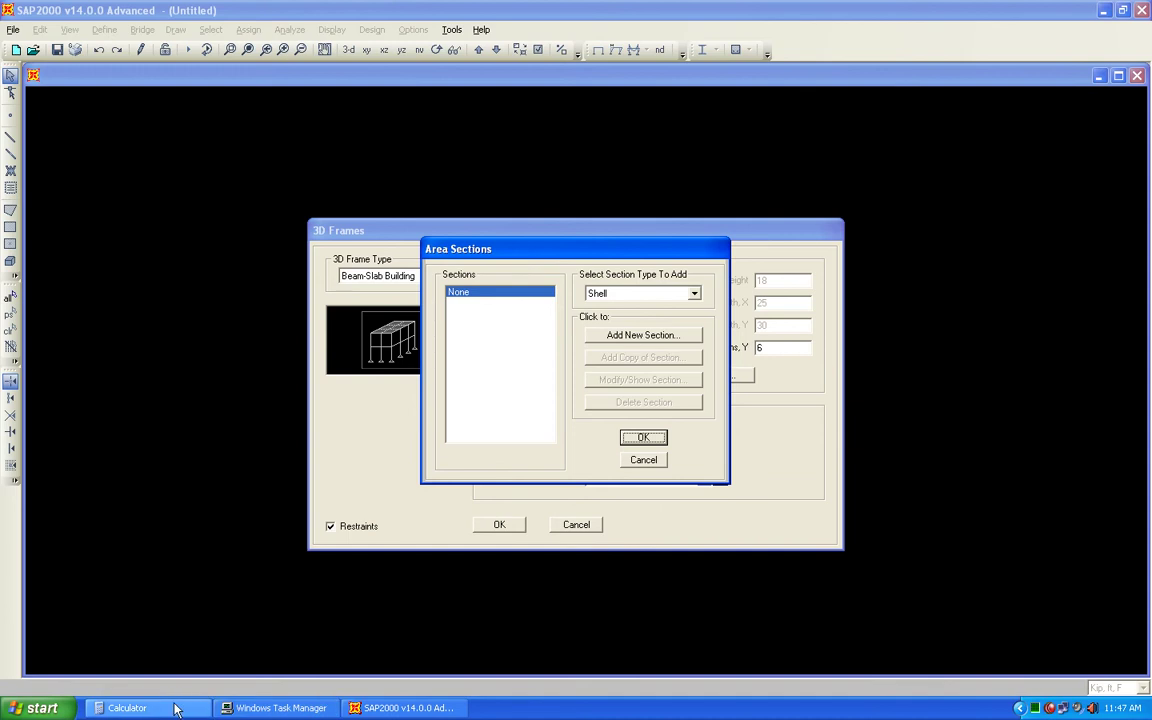
- Work out the slab thickness in Windows Calculator, getting 7.333
{"action": "left_click", "coordinate": [130, 708]}
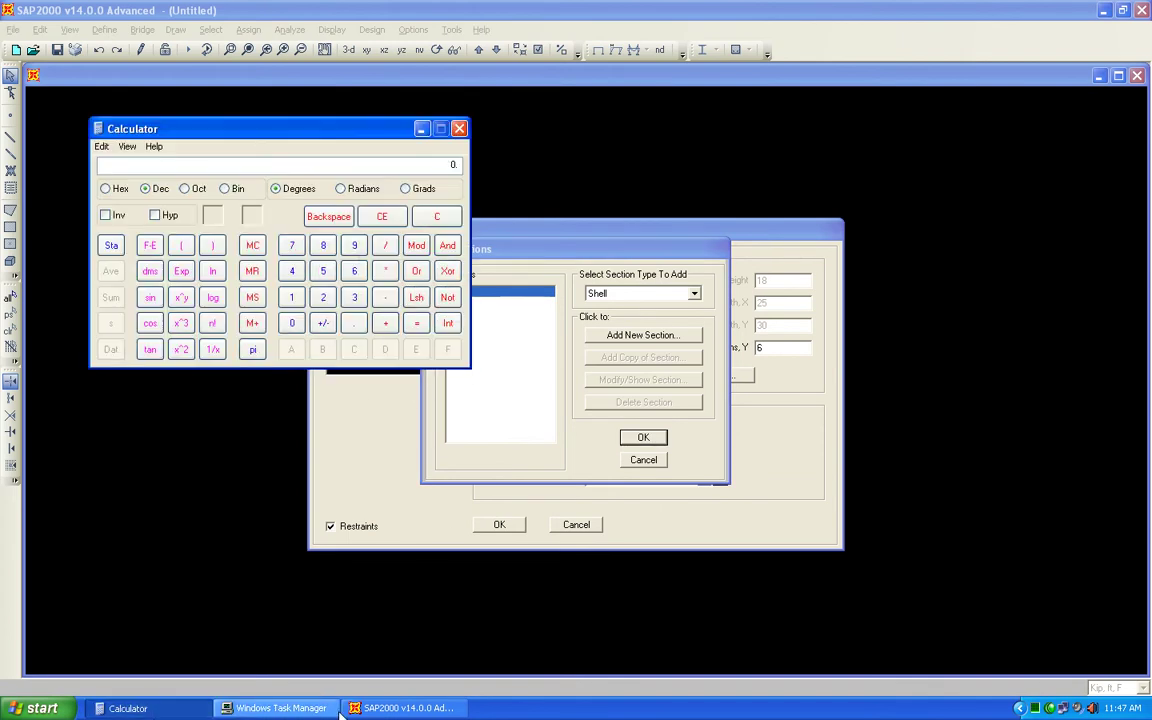
{"action": "type", "text": "0"}
{"action": "type", "text": "*25"}
{"action": "type", "text": "*2=12"}
{"action": "key", "text": "BackSpace"}
{"action": "key", "text": "Return"}
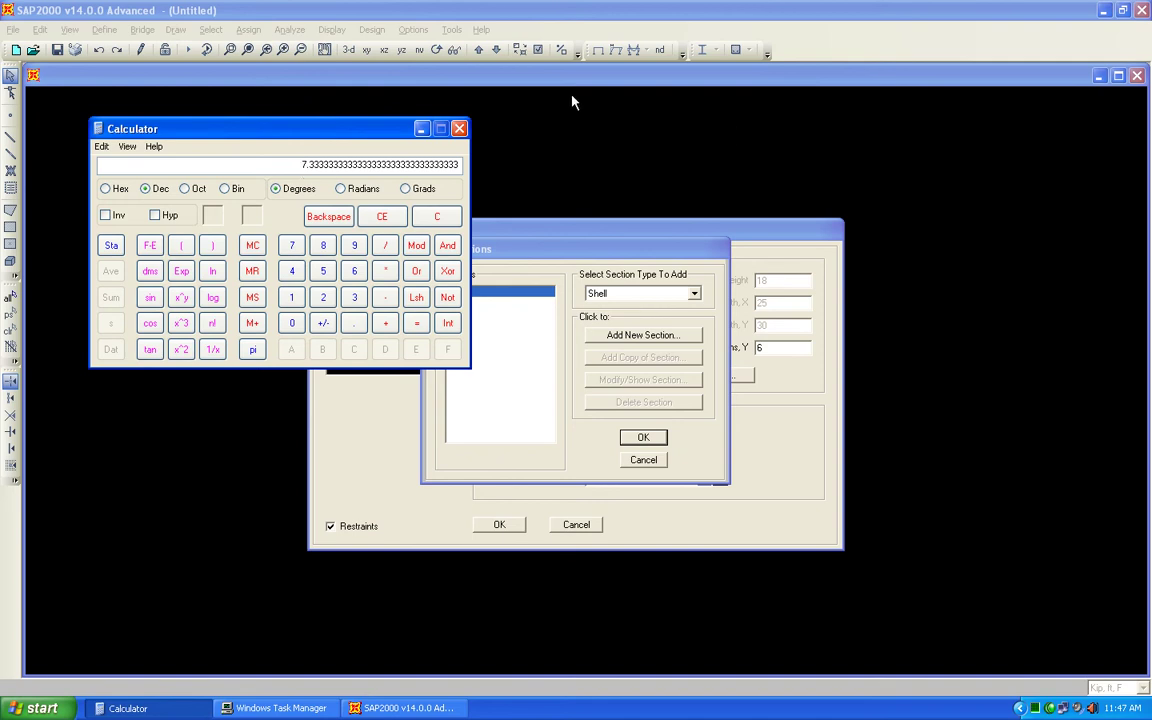
- Add shell section slab7.5 with its membrane thickness set, and assign it to the floor areas
{"action": "left_click", "coordinate": [421, 129]}
{"action": "left_click", "coordinate": [635, 338]}
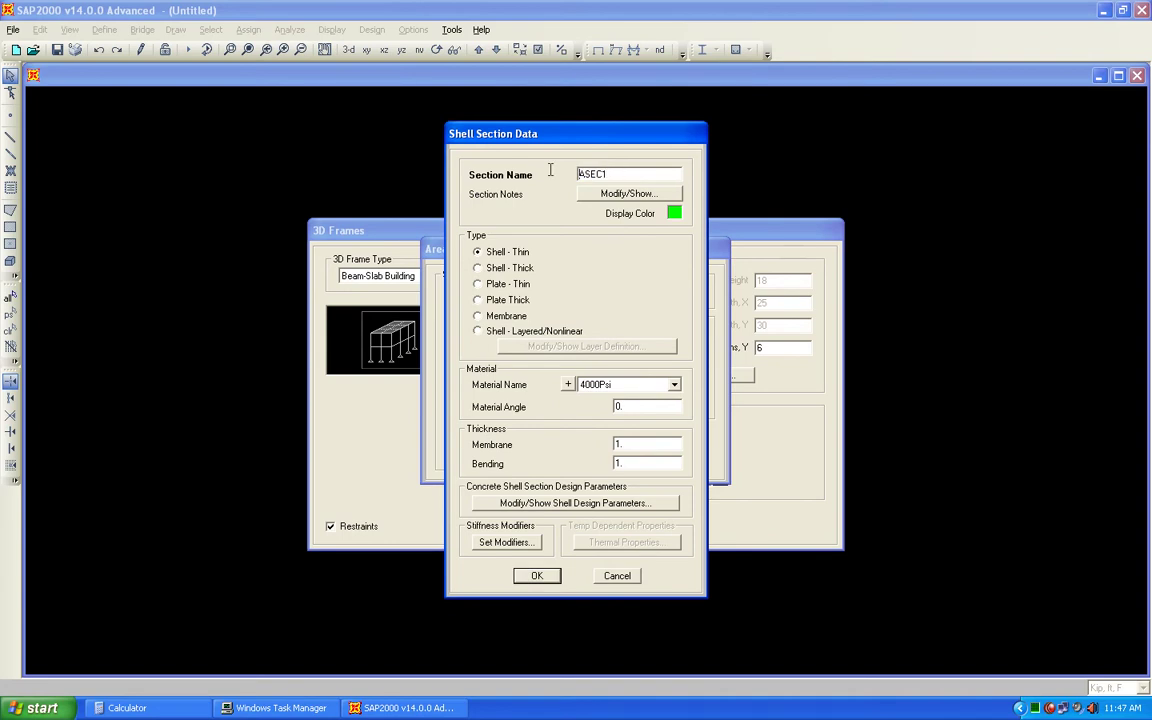
{"action": "type", "text": "slab7.5"}
{"action": "double_click", "coordinate": [631, 445]}
{"action": "type", "text": "1"}
{"action": "left_click", "coordinate": [540, 580]}
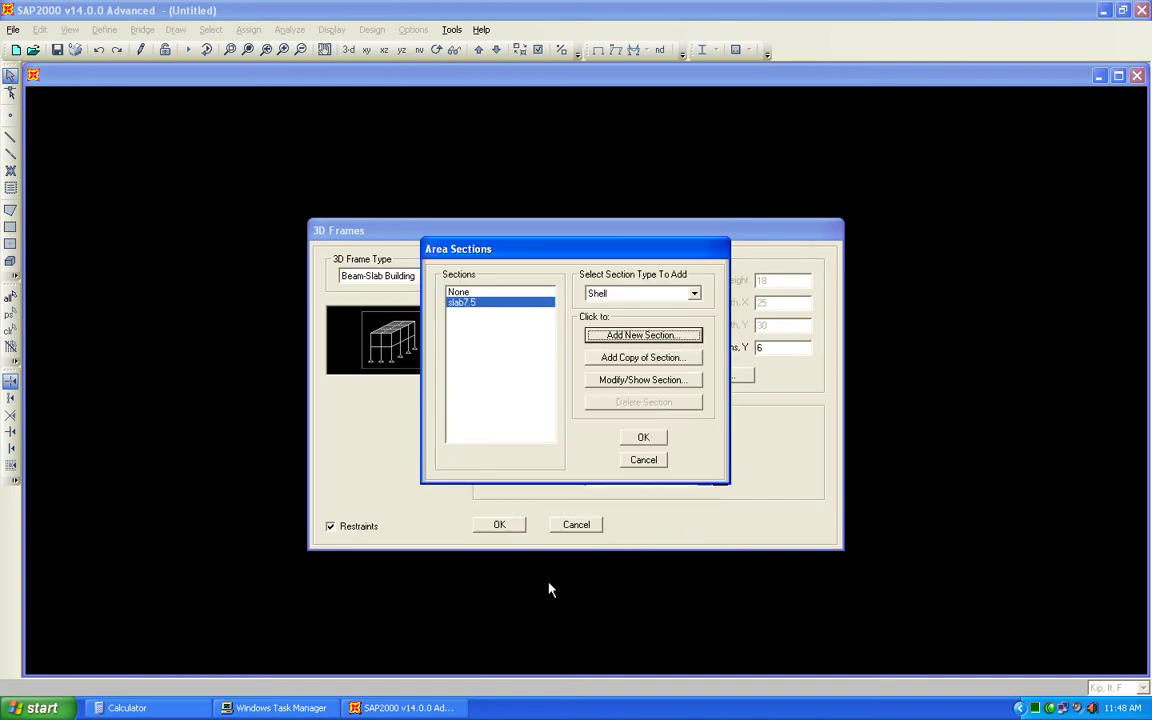
{"action": "left_click", "coordinate": [643, 437]}
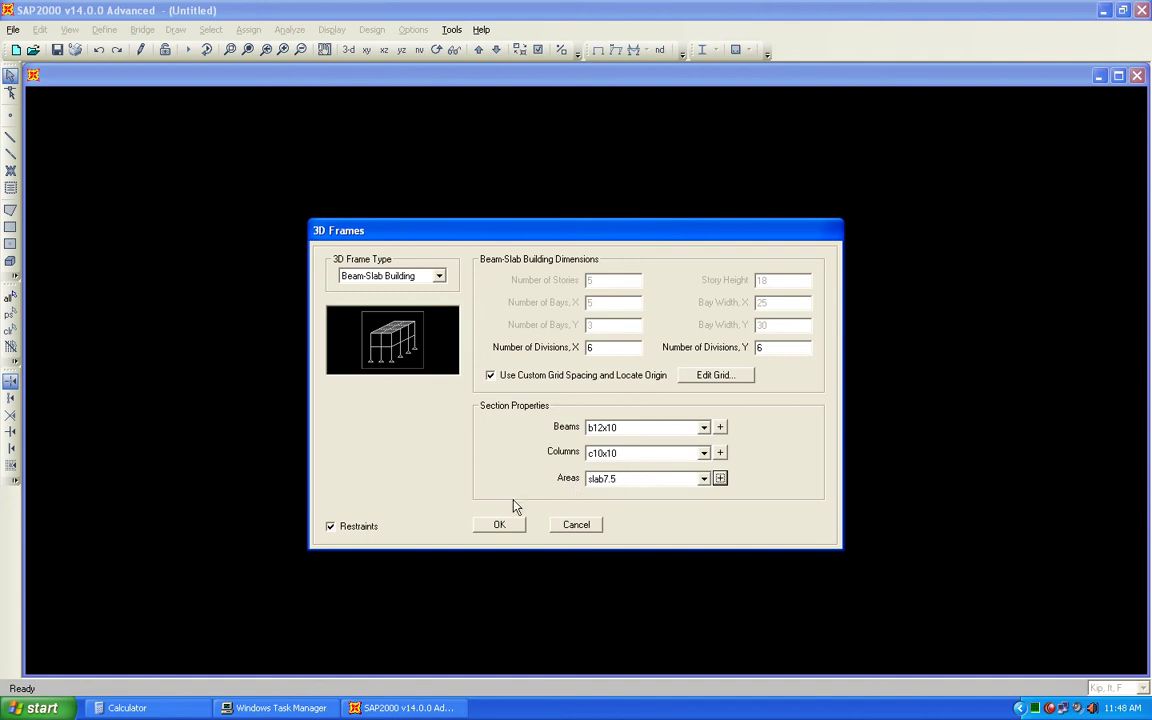
- Generate the five-story building, show only the 3D view, and display slabs as filled
{"action": "left_click", "coordinate": [499, 528]}
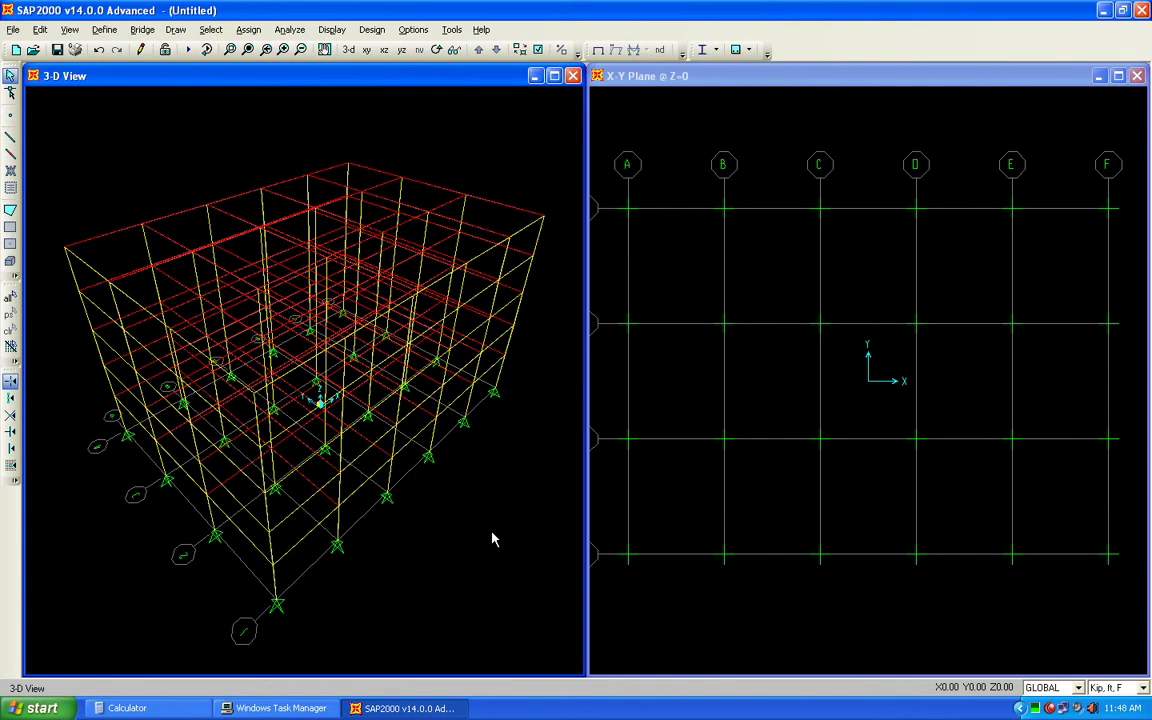
{"action": "left_click", "coordinate": [1137, 76]}
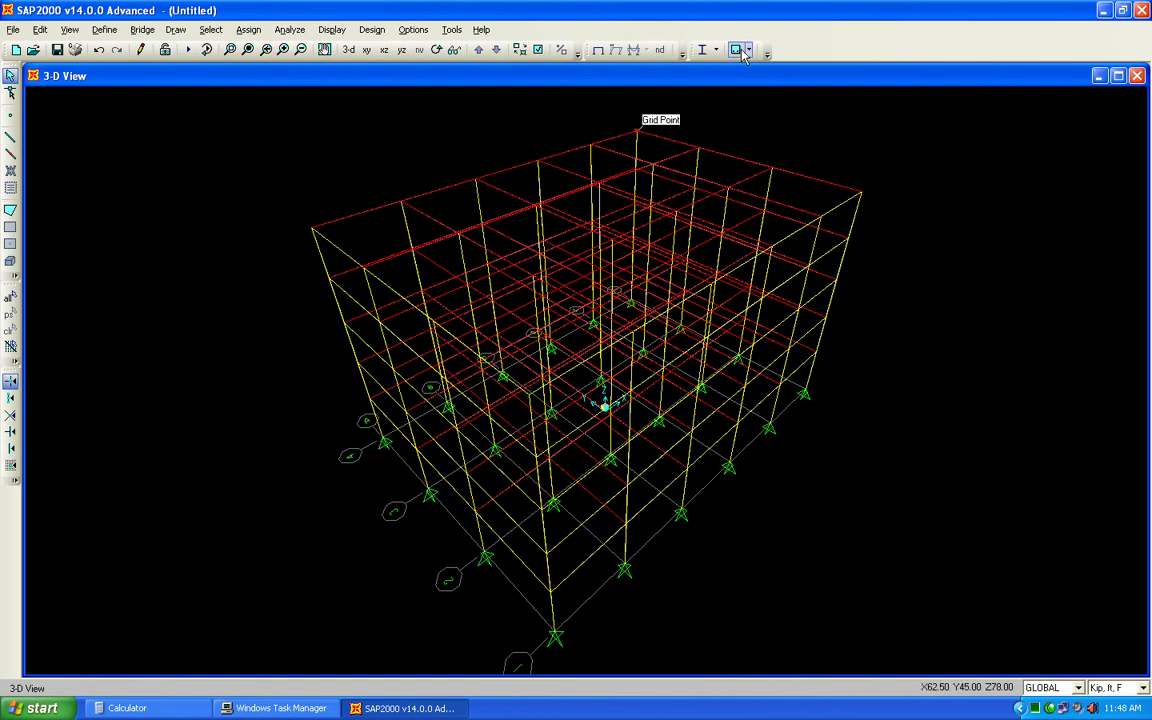
{"action": "left_click", "coordinate": [537, 49]}
{"action": "left_click", "coordinate": [576, 288]}
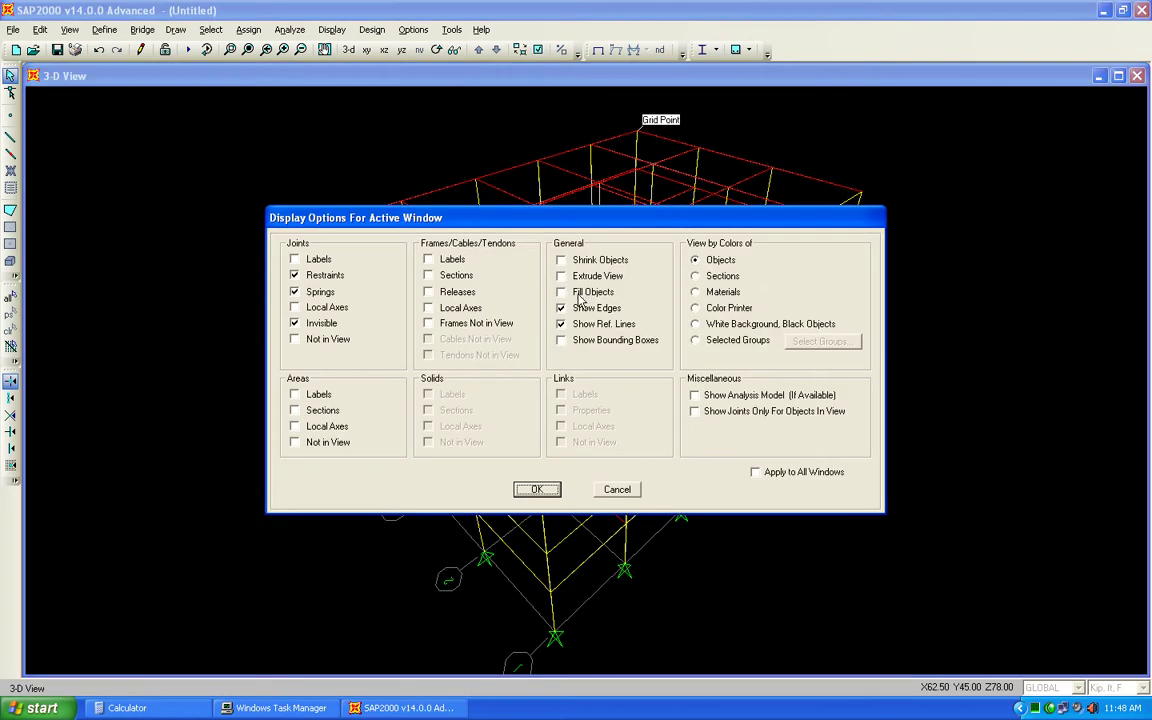
{"action": "left_click", "coordinate": [536, 489]}
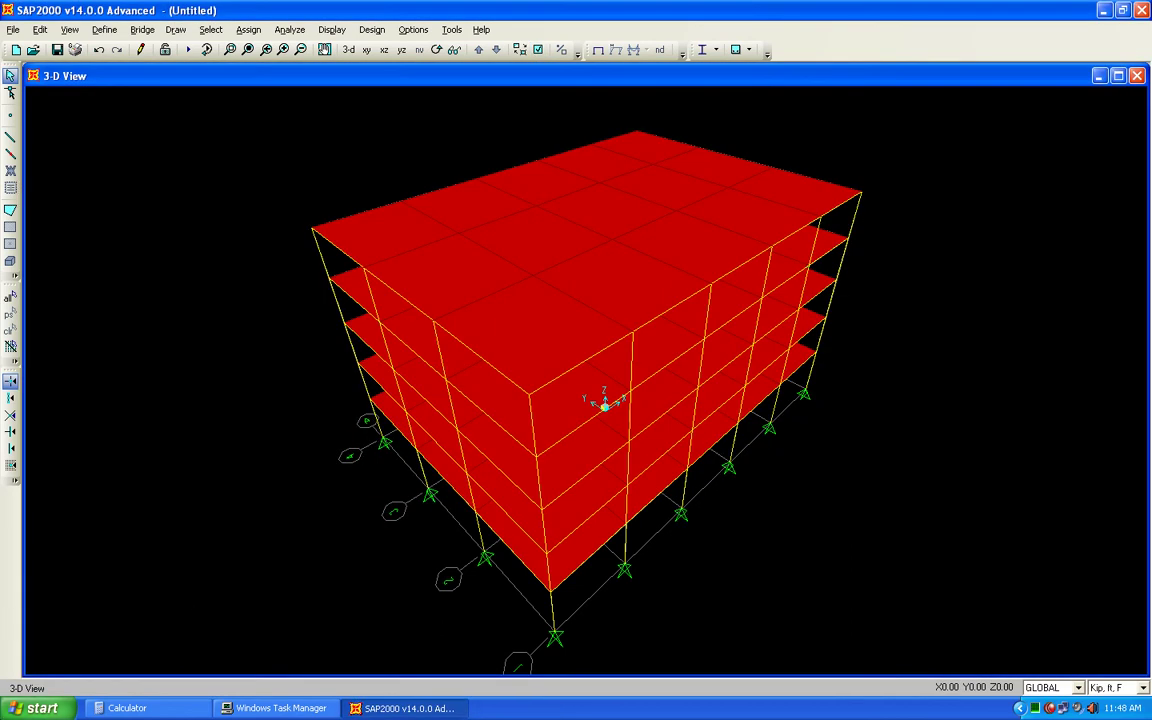
- Turn on Extrude View so beams and columns show their real section sizes
{"action": "left_click", "coordinate": [537, 49]}
{"action": "left_click", "coordinate": [598, 276]}
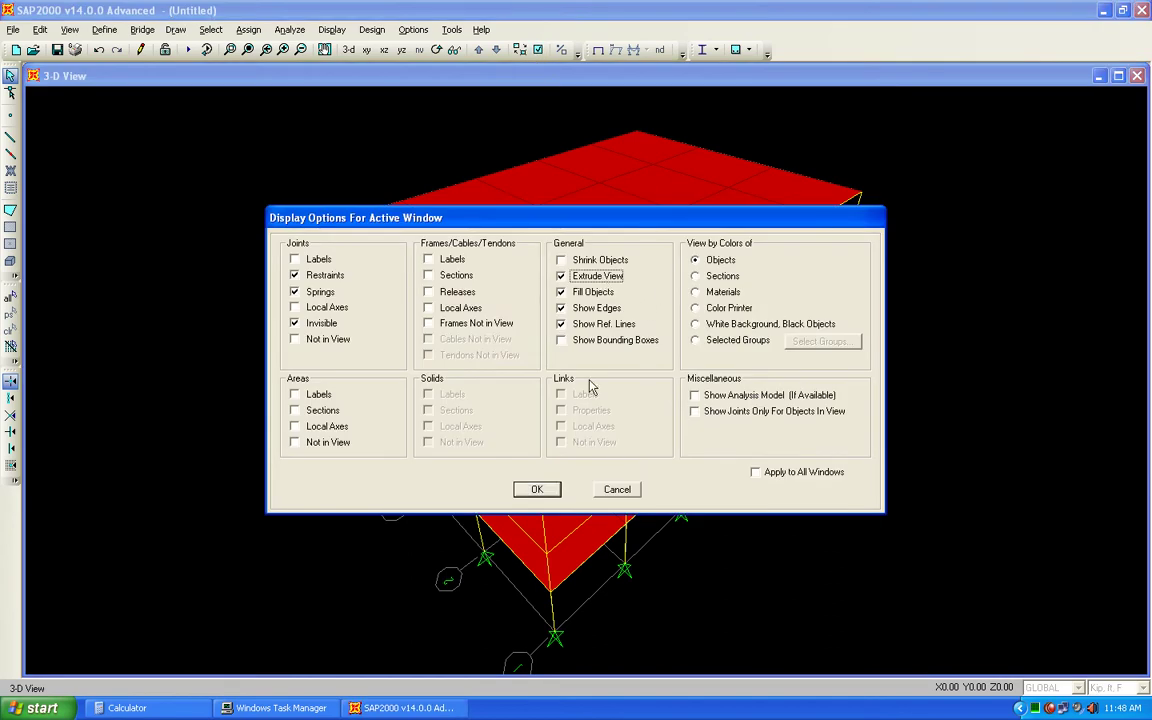
{"action": "left_click", "coordinate": [536, 489]}
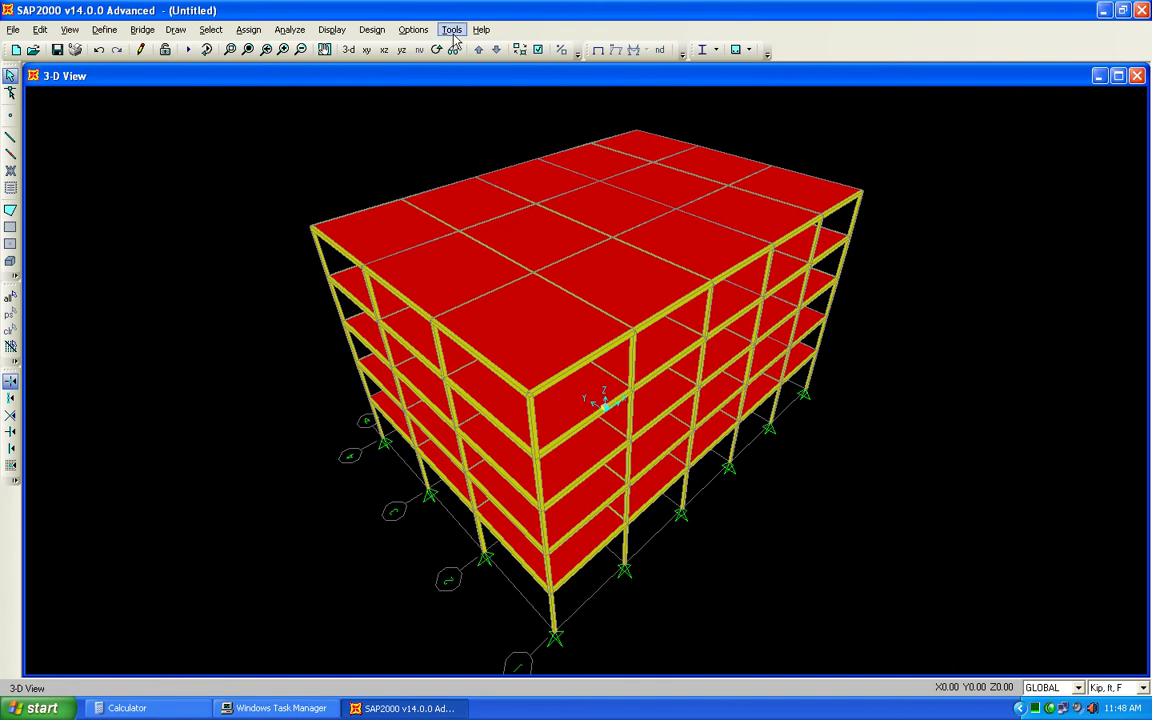
{"action": "left_click", "coordinate": [410, 29]}
{"action": "mouse_move", "coordinate": [455, 122]}
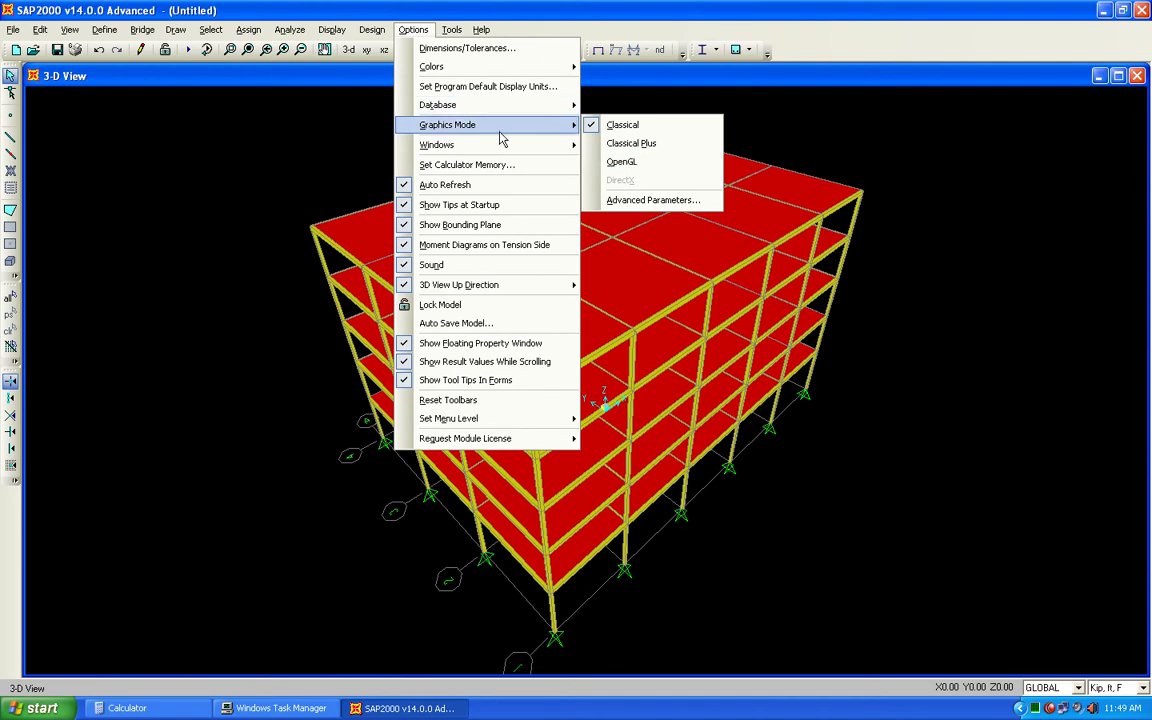
- Switch graphics to OpenGL with a white background and rotate the building to a near-side view
{"action": "left_click", "coordinate": [620, 162]}
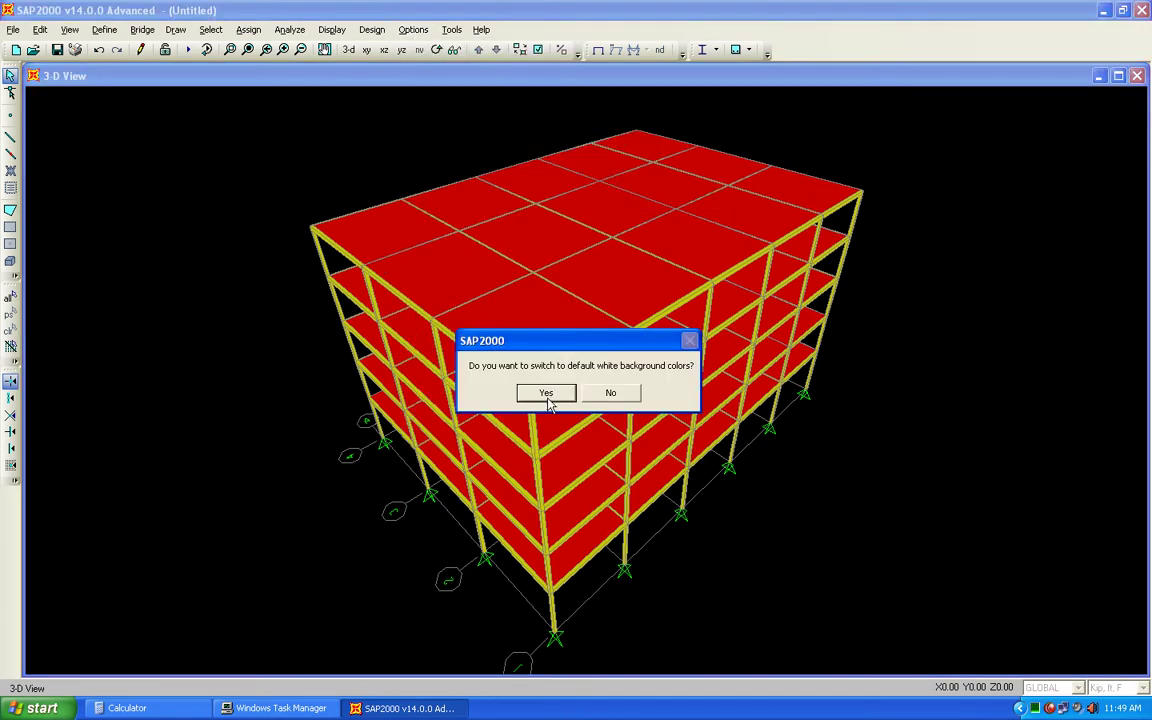
{"action": "left_click", "coordinate": [546, 394]}
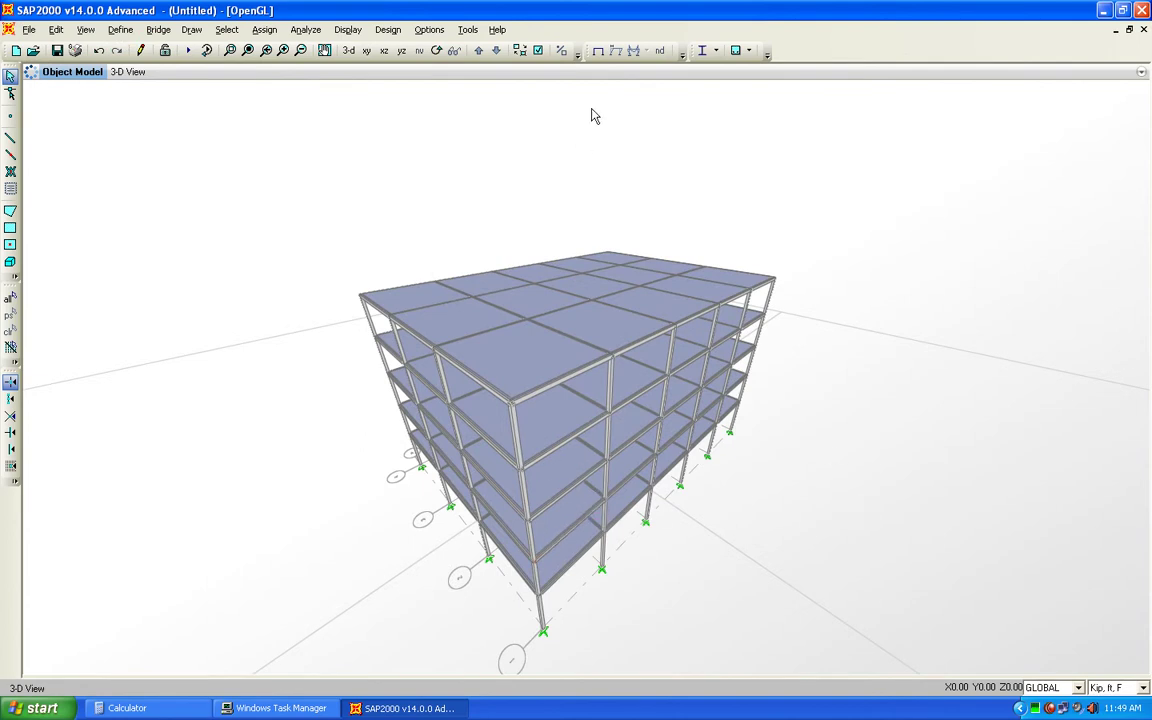
{"action": "left_click", "coordinate": [436, 50]}
{"action": "left_click_drag", "start_coordinate": [774, 517], "coordinate": [795, 535]}
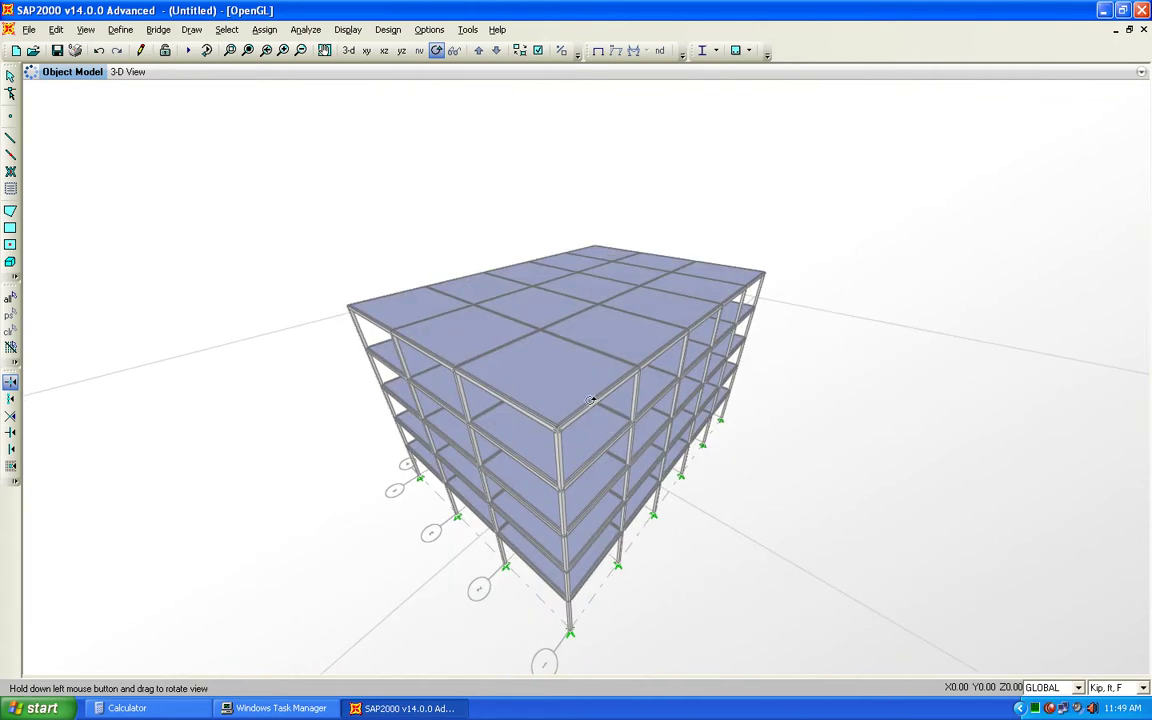
{"action": "scroll", "coordinate": [607, 425], "scroll_direction": "up", "scroll_amount": 6}
{"action": "left_click_drag", "start_coordinate": [607, 443], "coordinate": [533, 329]}
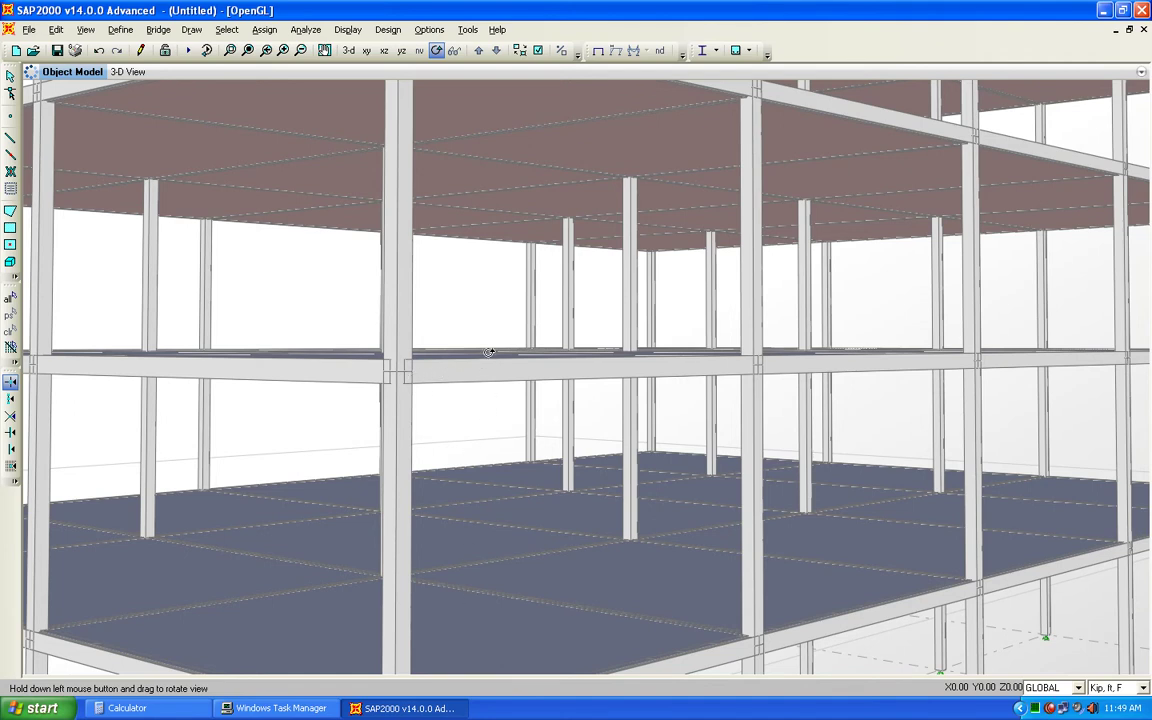
{"action": "left_click_drag", "start_coordinate": [441, 322], "coordinate": [488, 352]}
{"action": "scroll", "coordinate": [510, 432], "scroll_direction": "up", "scroll_amount": 6}
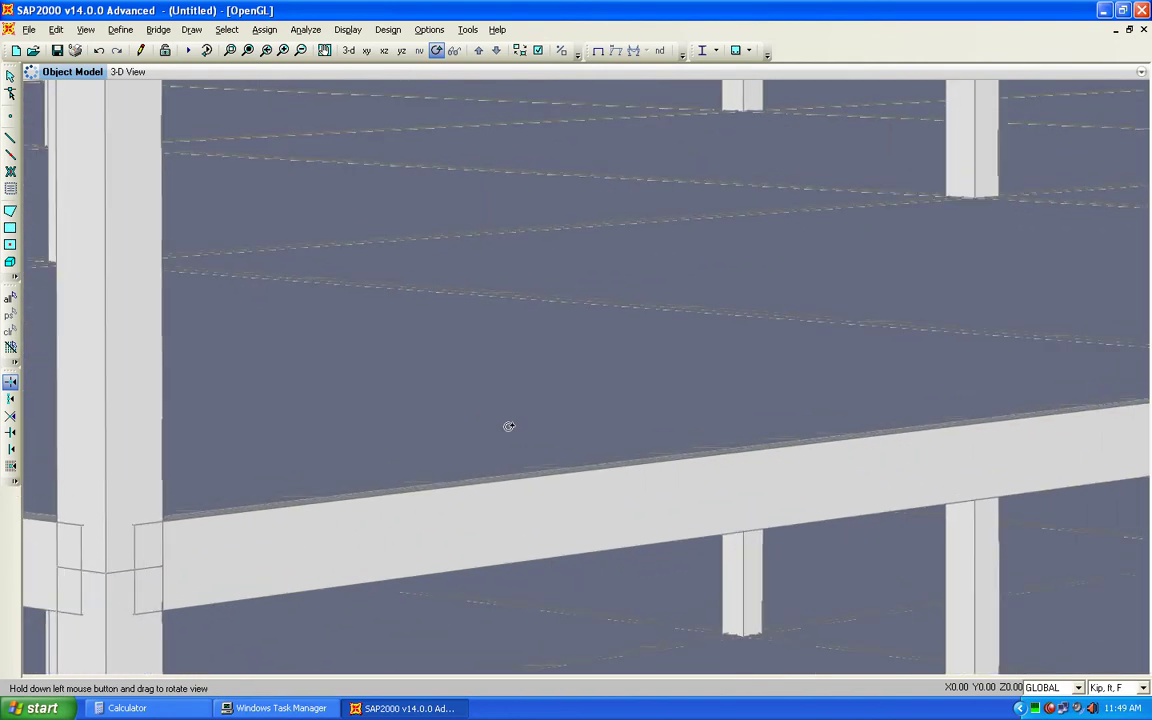
{"action": "scroll", "coordinate": [478, 380], "scroll_direction": "down", "scroll_amount": 5}
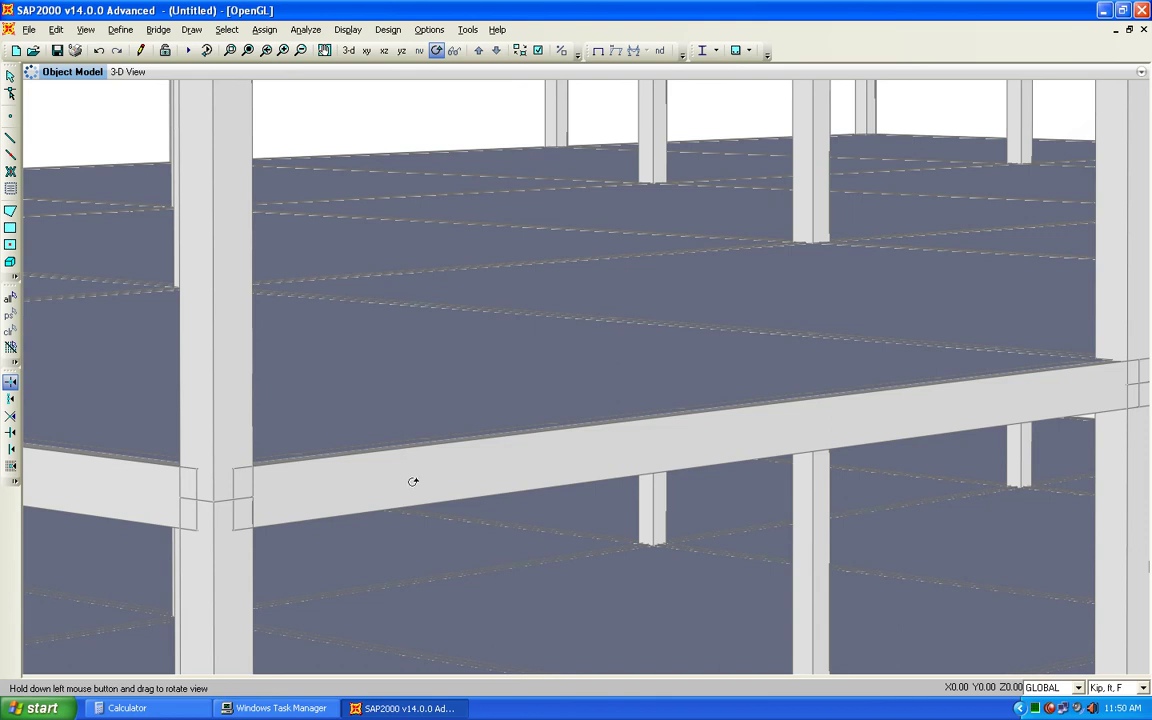
{"action": "scroll", "coordinate": [413, 464], "scroll_direction": "down", "scroll_amount": 6}
{"action": "scroll", "coordinate": [413, 464], "scroll_direction": "up", "scroll_amount": 5}
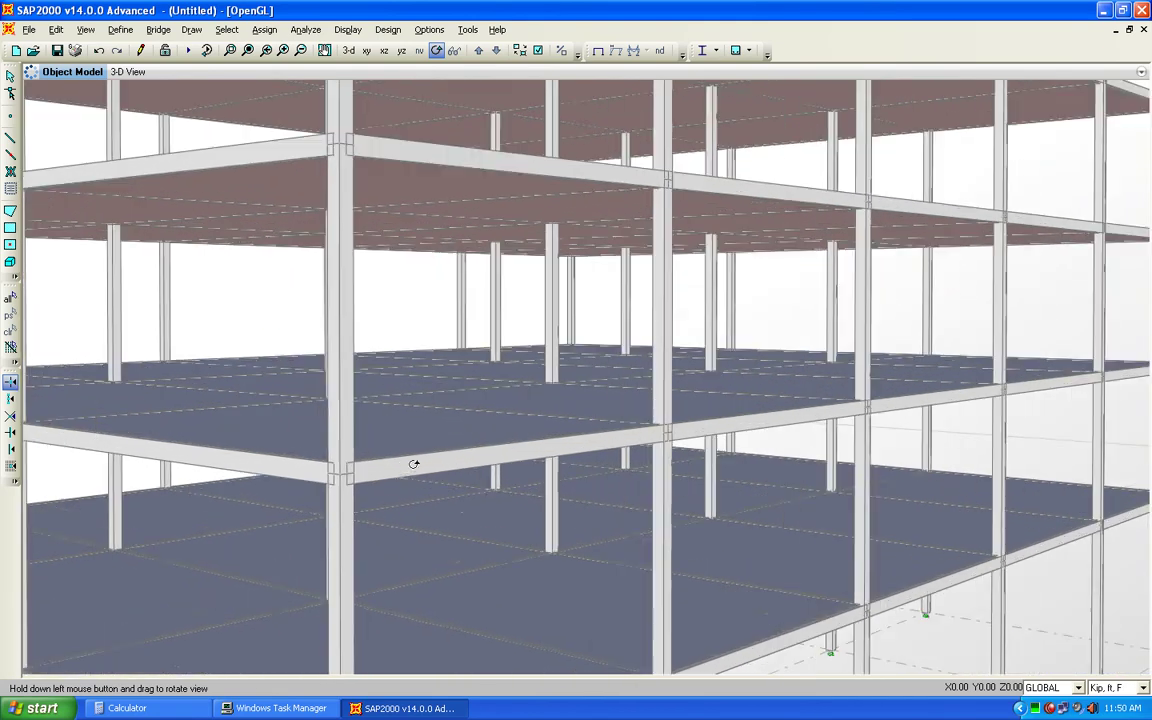